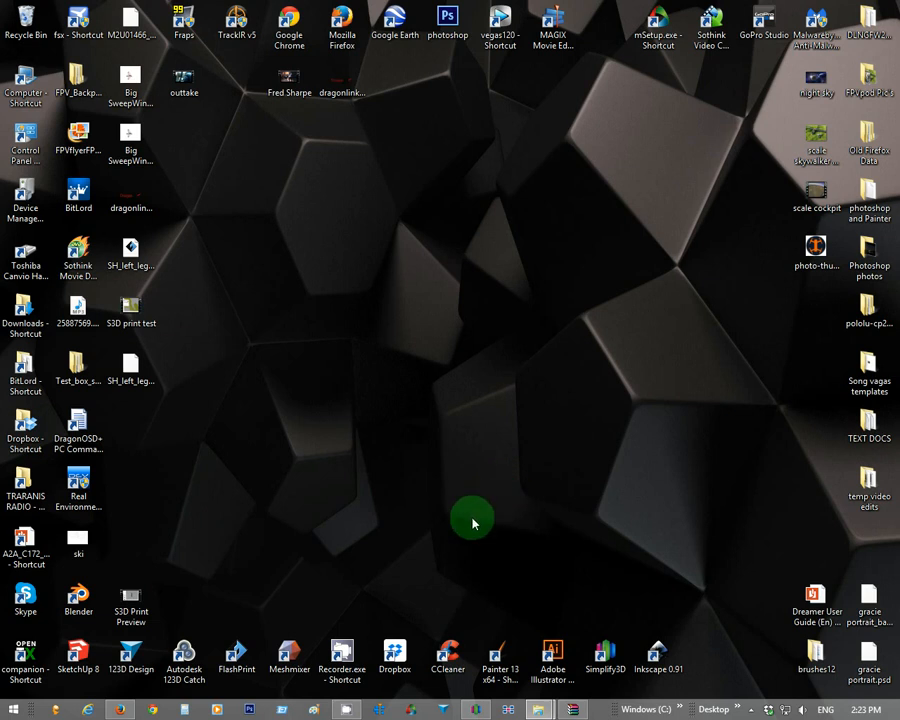
- Switch to Simplify3D and look over the empty build plate
{"action": "left_click", "coordinate": [477, 710]}
{"action": "mouse_move", "coordinate": [504, 595]}
{"action": "left_mouse_down"}
{"action": "mouse_move", "coordinate": [418, 426]}
{"action": "mouse_move", "coordinate": [458, 369]}
{"action": "mouse_move", "coordinate": [412, 388]}
{"action": "mouse_move", "coordinate": [424, 394]}
{"action": "mouse_move", "coordinate": [470, 376]}
{"action": "mouse_move", "coordinate": [448, 400]}
{"action": "mouse_move", "coordinate": [480, 374]}
{"action": "mouse_move", "coordinate": [453, 396]}
{"action": "mouse_move", "coordinate": [494, 470]}
{"action": "mouse_move", "coordinate": [476, 420]}
{"action": "mouse_move", "coordinate": [484, 385]}
{"action": "mouse_move", "coordinate": [460, 404]}
{"action": "mouse_move", "coordinate": [490, 400]}
{"action": "mouse_move", "coordinate": [458, 466]}
{"action": "mouse_move", "coordinate": [475, 457]}
{"action": "mouse_move", "coordinate": [480, 469]}
{"action": "mouse_move", "coordinate": [454, 466]}
{"action": "mouse_move", "coordinate": [496, 426]}
{"action": "mouse_move", "coordinate": [506, 388]}
{"action": "mouse_move", "coordinate": [514, 436]}
{"action": "mouse_move", "coordinate": [491, 410]}
{"action": "mouse_move", "coordinate": [474, 458]}
{"action": "mouse_move", "coordinate": [452, 424]}
{"action": "mouse_move", "coordinate": [497, 390]}
{"action": "left_mouse_up"}
{"action": "scroll", "coordinate": [496, 426], "scroll_direction": "up", "scroll_amount": 3}
{"action": "scroll", "coordinate": [474, 458], "scroll_direction": "up", "scroll_amount": 2}
{"action": "mouse_move", "coordinate": [500, 488]}
{"action": "left_mouse_down"}
{"action": "mouse_move", "coordinate": [516, 484]}
{"action": "mouse_move", "coordinate": [460, 506]}
{"action": "mouse_move", "coordinate": [483, 430]}
{"action": "mouse_move", "coordinate": [333, 436]}
{"action": "mouse_move", "coordinate": [335, 452]}
{"action": "mouse_move", "coordinate": [419, 450]}
{"action": "left_mouse_up"}
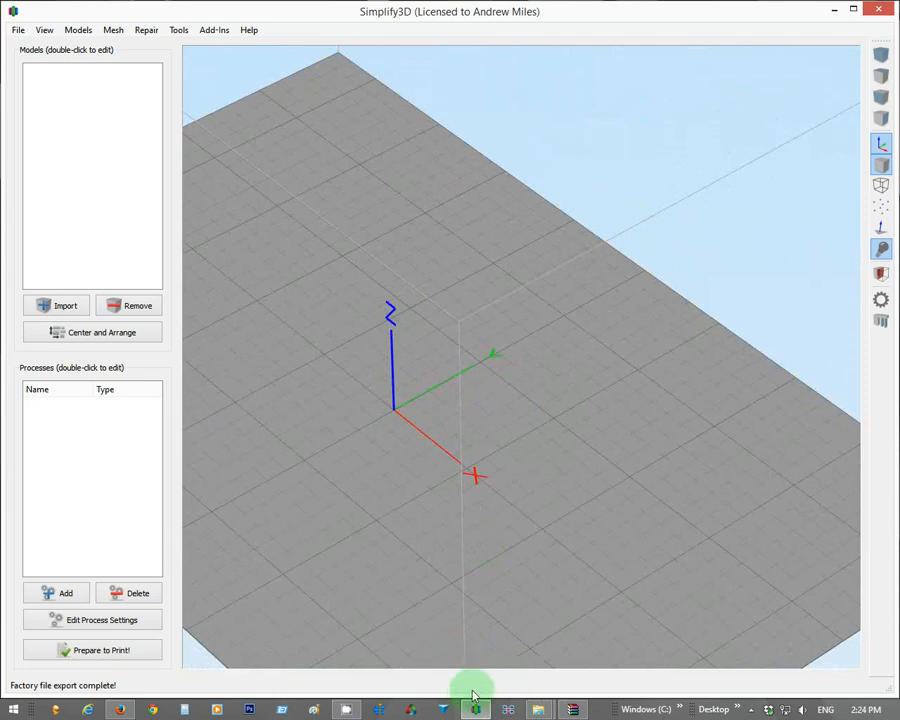
- Switch to Firefox with the netfabb Model Repair Service page and clear the web search text
{"action": "left_click", "coordinate": [120, 711]}
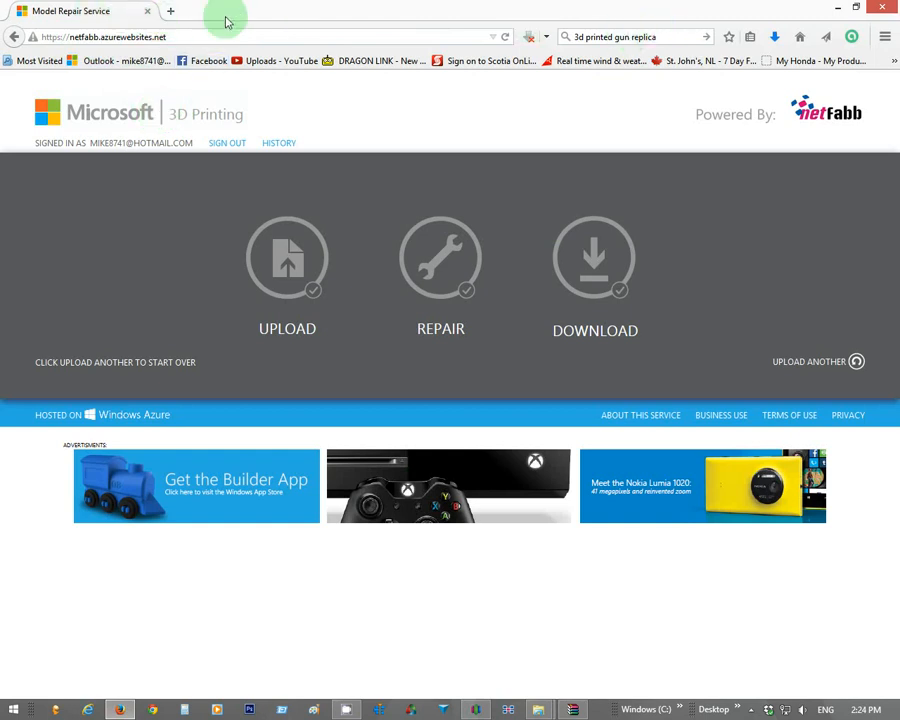
{"action": "left_click", "coordinate": [673, 37]}
{"action": "key", "text": "BackSpace"}
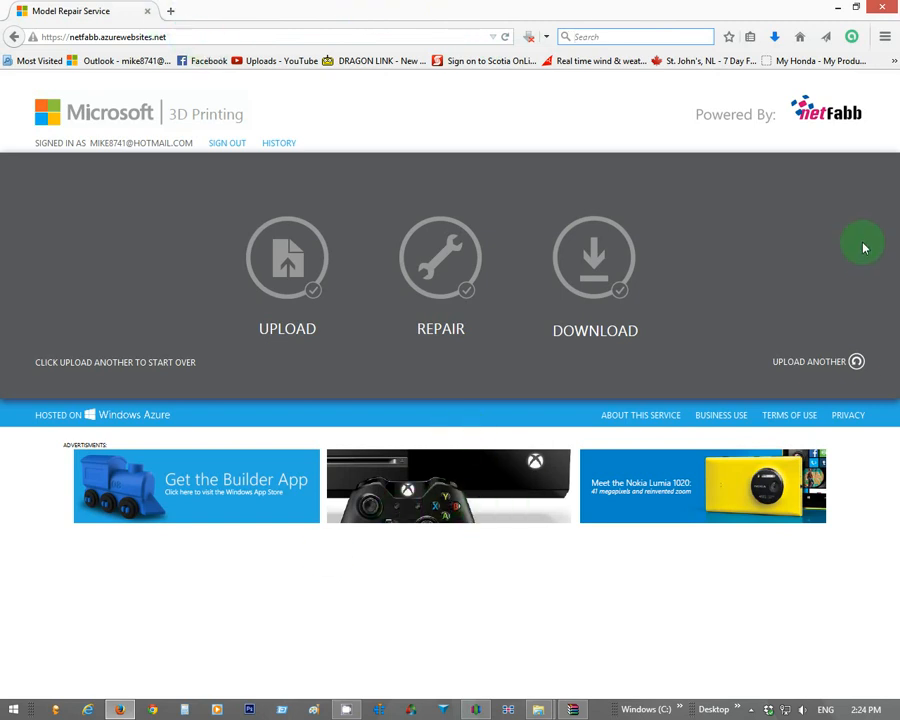
{"action": "mouse_move", "coordinate": [538, 709]}
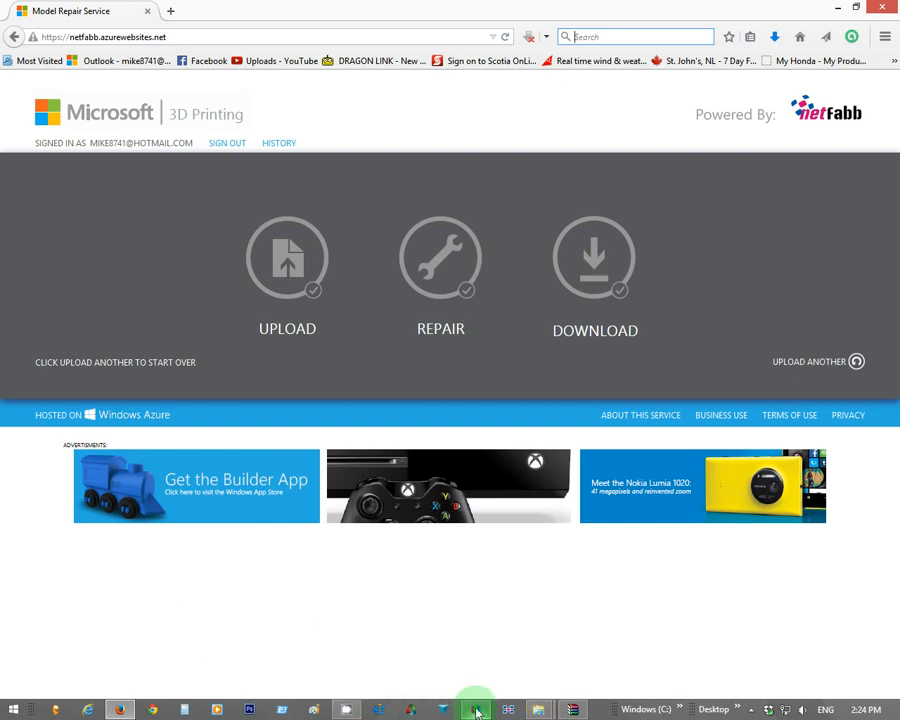
{"action": "mouse_move", "coordinate": [477, 712]}
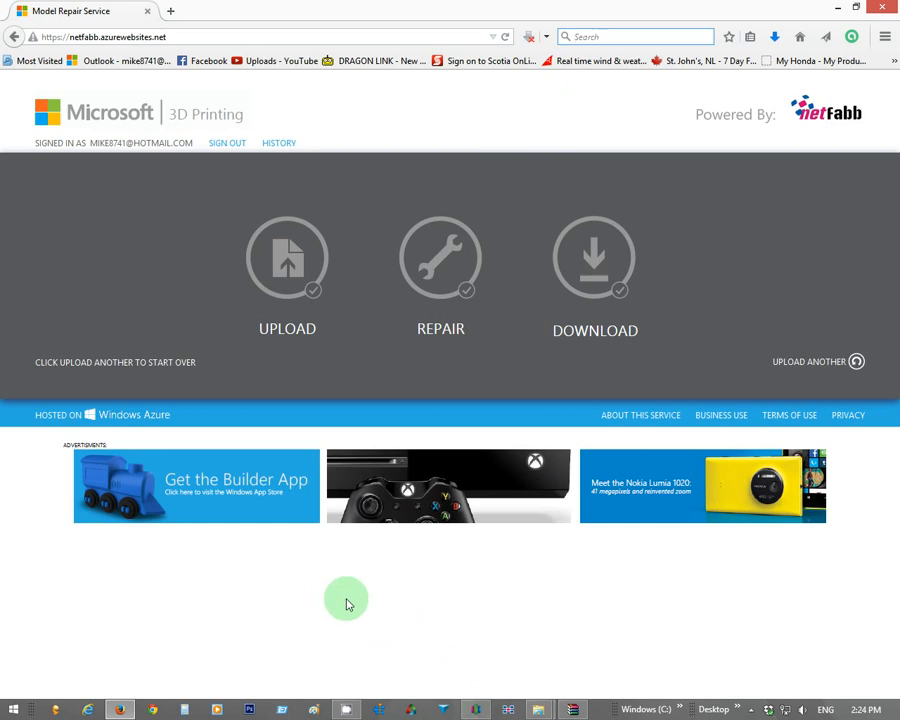
- Switch back to Simplify3D and import the SH_left_leg model, accepting automatic scaling to millimetre format
{"action": "left_click", "coordinate": [476, 709]}
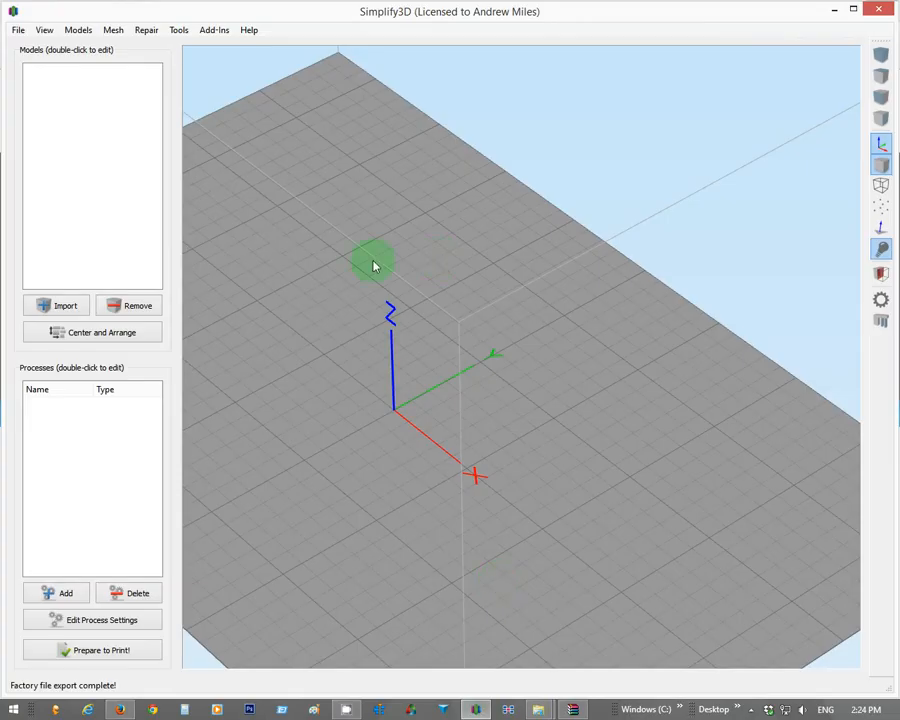
{"action": "left_click", "coordinate": [18, 31]}
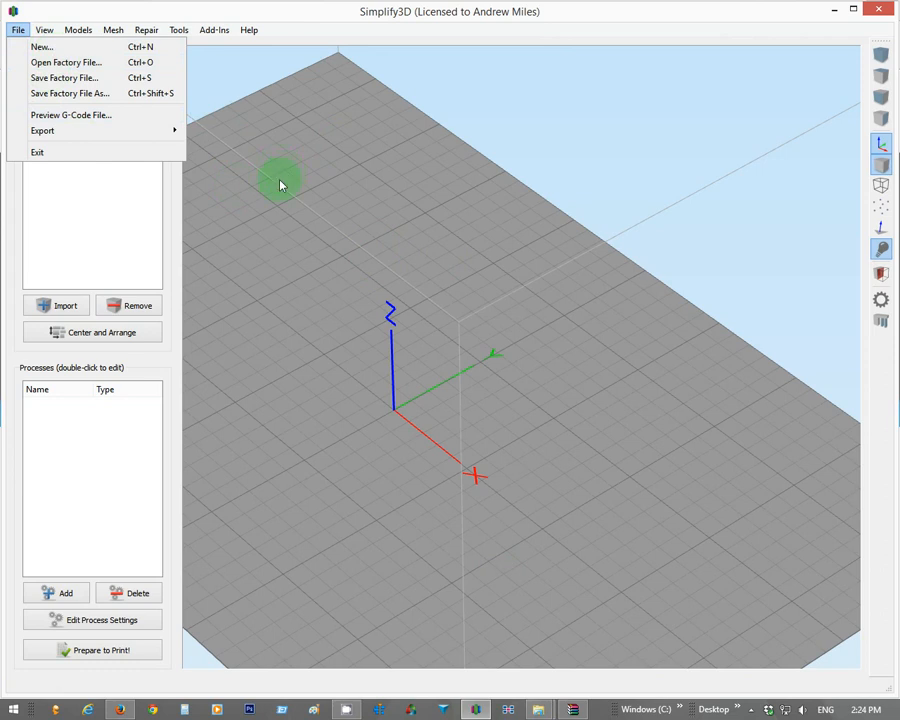
{"action": "left_click", "coordinate": [246, 224]}
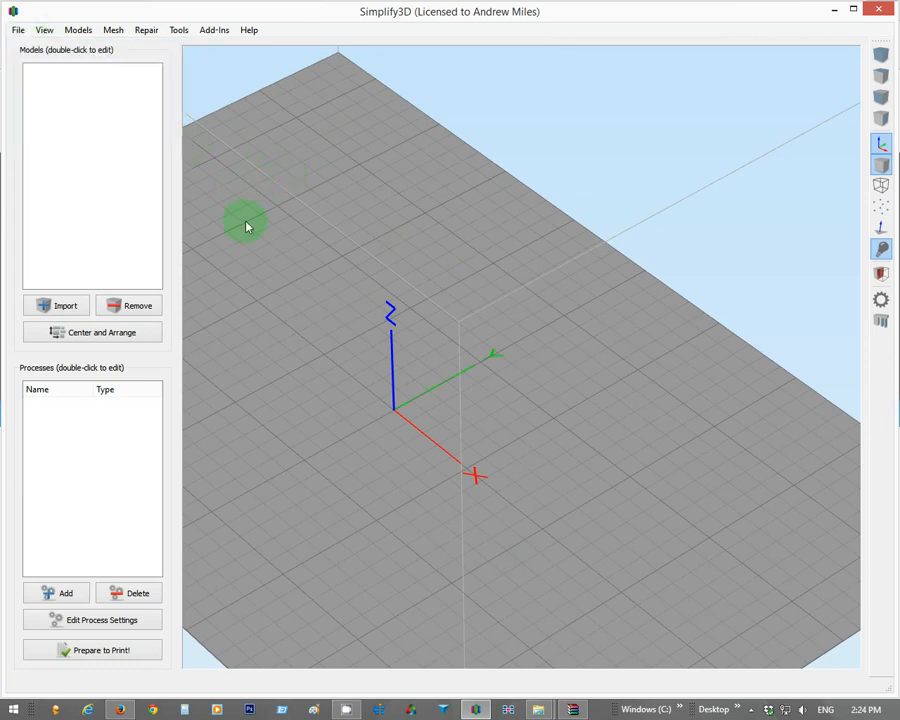
{"action": "left_click", "coordinate": [60, 307]}
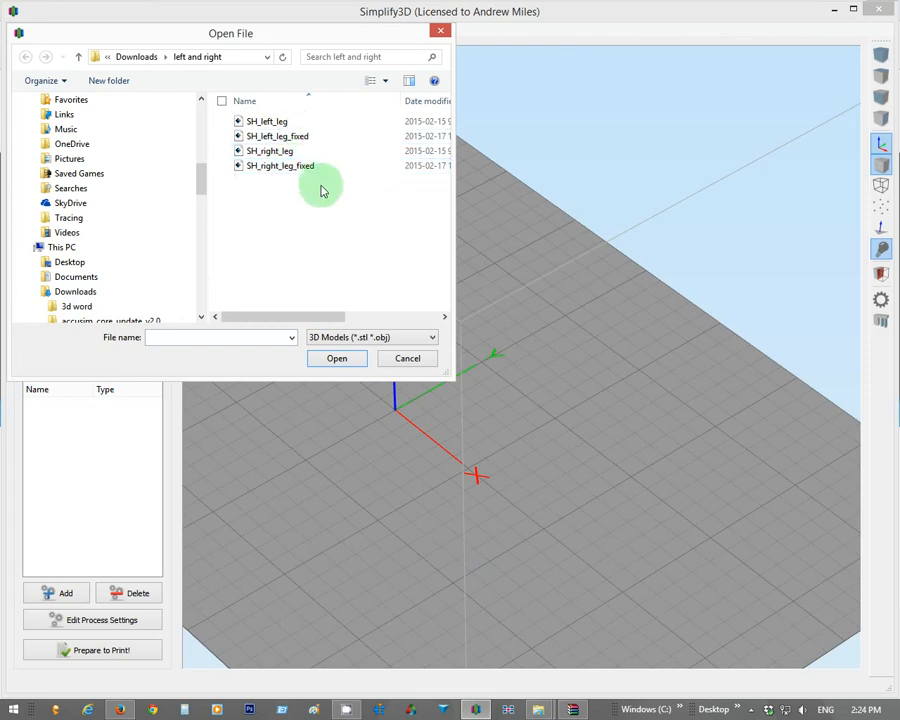
{"action": "left_click", "coordinate": [243, 121]}
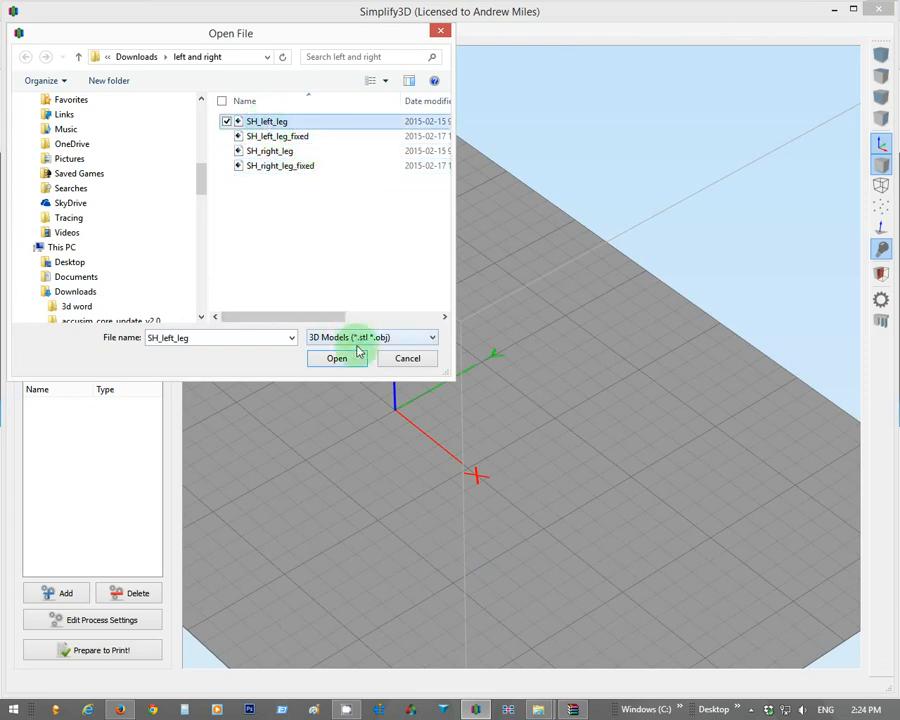
{"action": "left_click", "coordinate": [356, 353]}
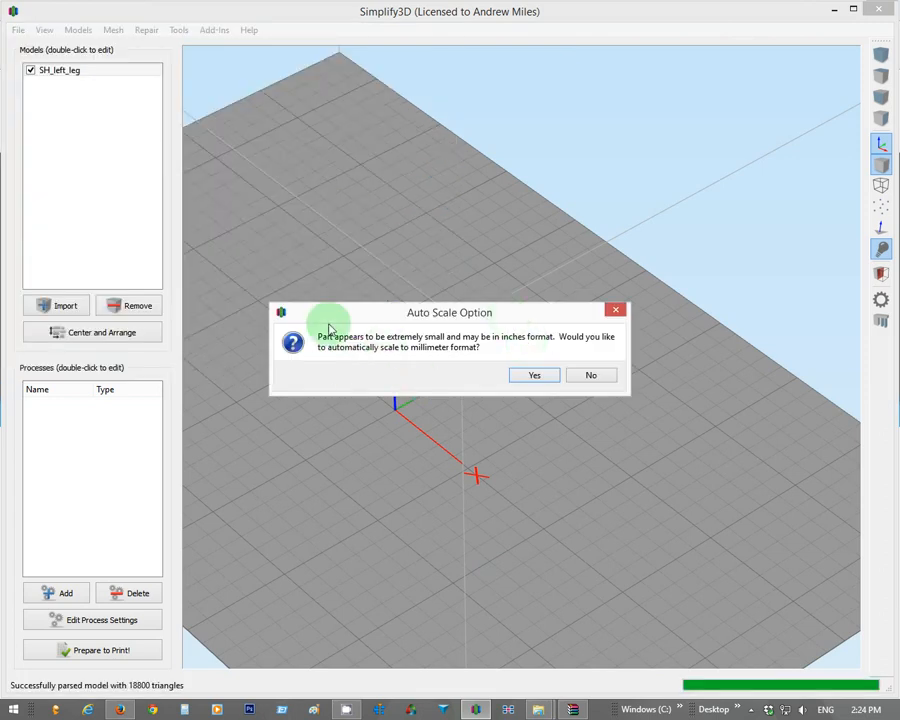
{"action": "left_click", "coordinate": [533, 375]}
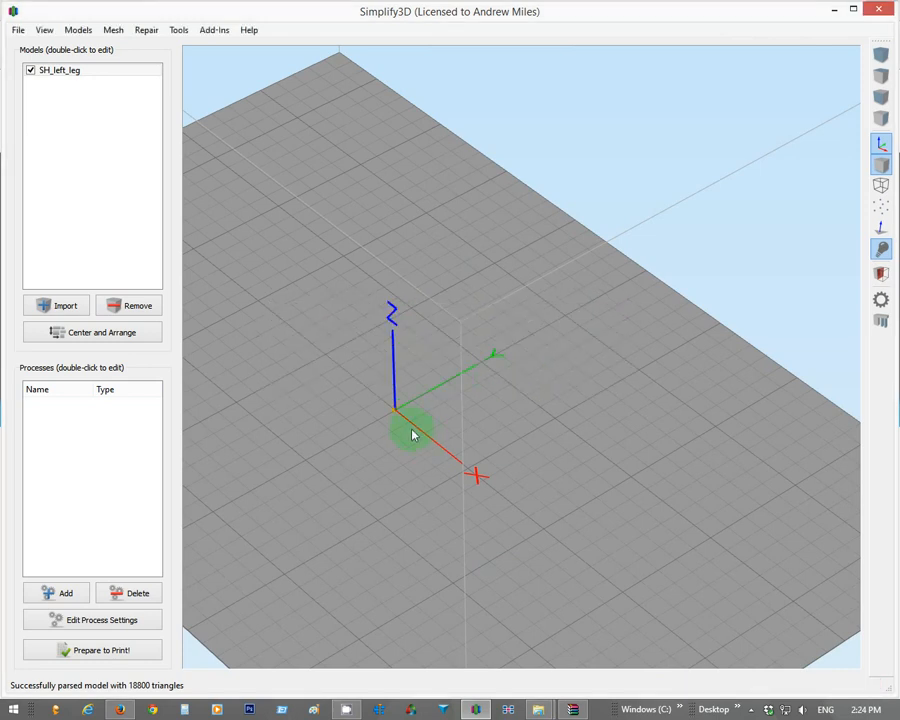
- Set the SH_left_leg model's uniform scale to 1550 and save the model settings
{"action": "scroll", "coordinate": [411, 434], "scroll_direction": "up", "scroll_amount": 6}
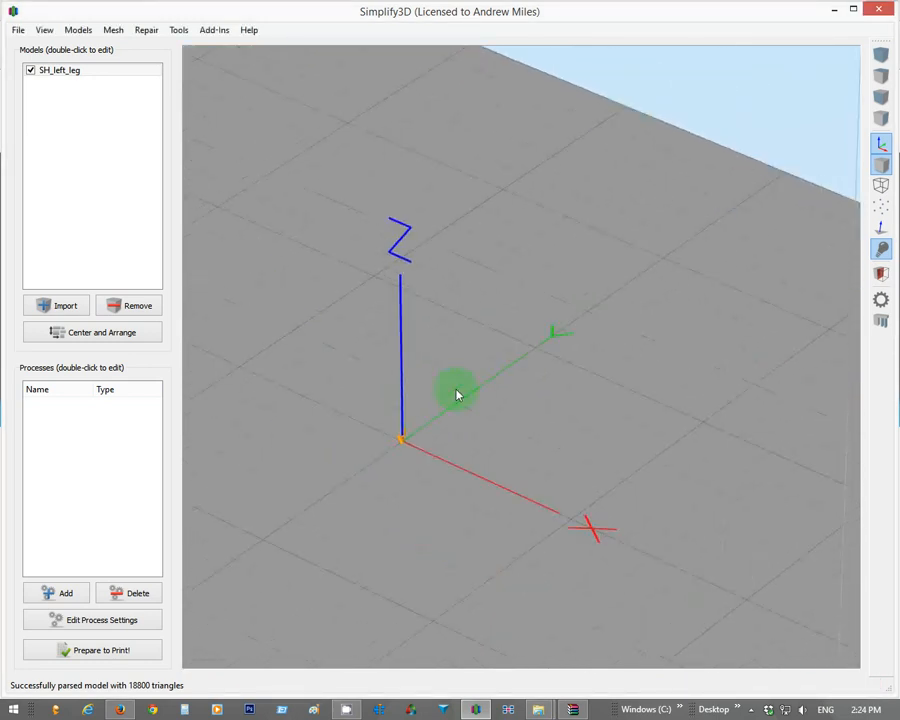
{"action": "scroll", "coordinate": [456, 395], "scroll_direction": "up", "scroll_amount": 8}
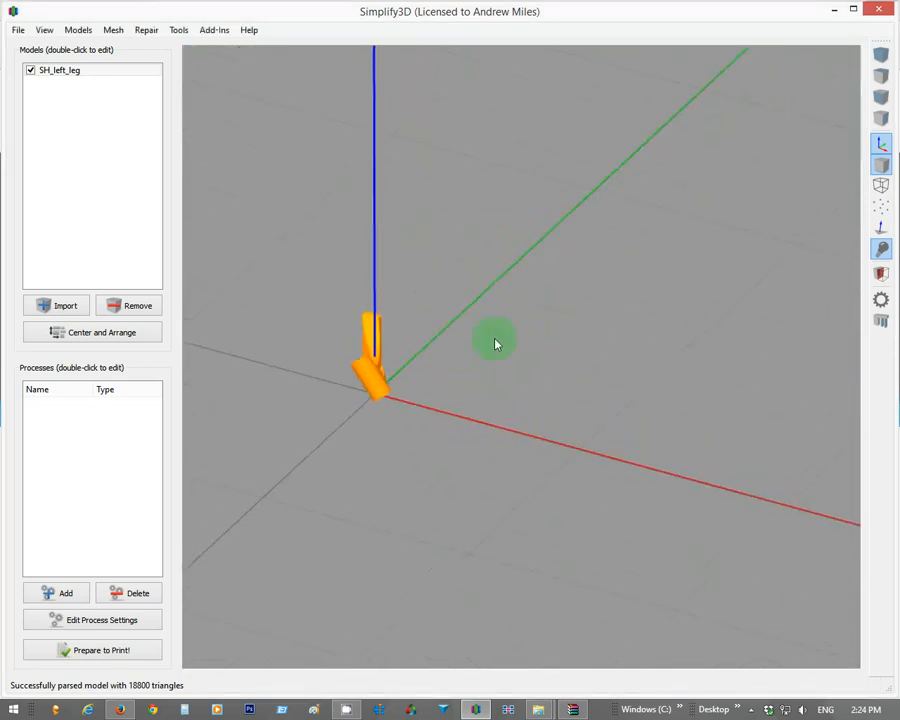
{"action": "scroll", "coordinate": [495, 350], "scroll_direction": "down", "scroll_amount": 5}
{"action": "double_click", "coordinate": [446, 370]}
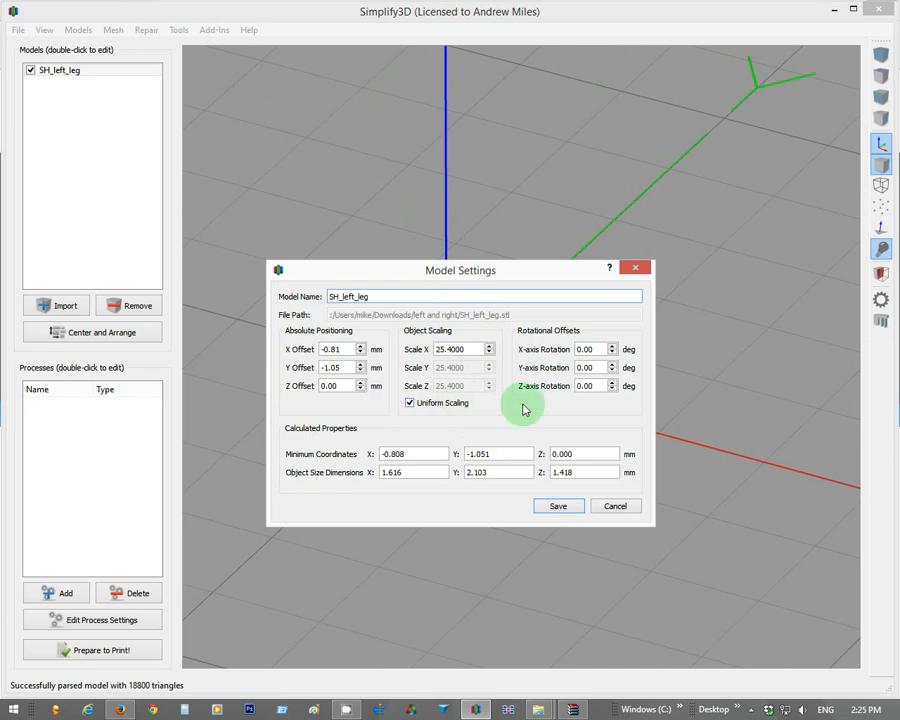
{"action": "left_click_drag", "start_coordinate": [466, 349], "coordinate": [401, 349]}
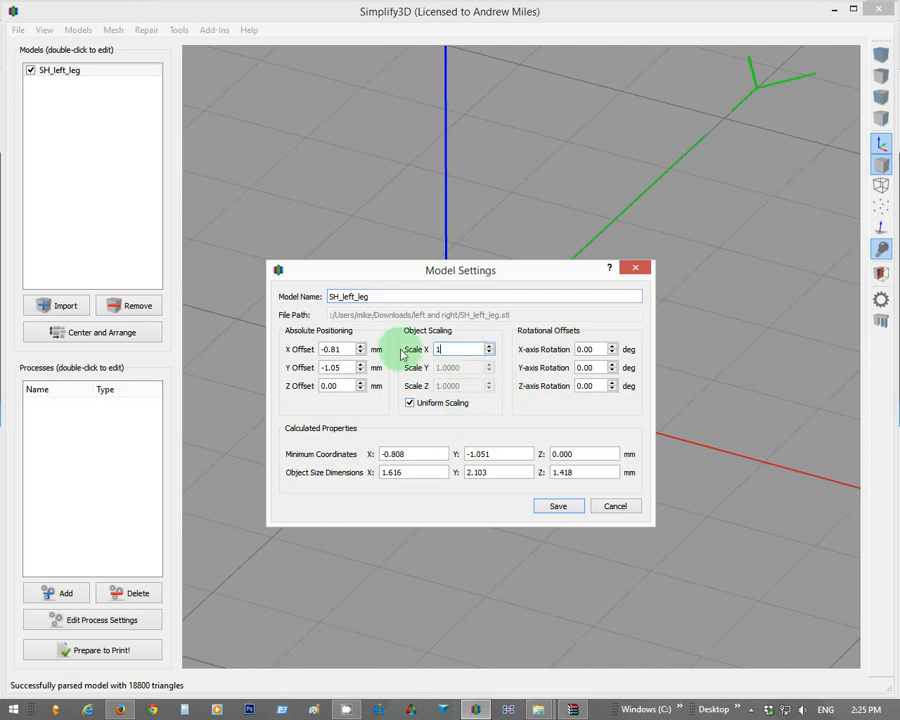
{"action": "type", "text": "1550"}
{"action": "left_click", "coordinate": [557, 506]}
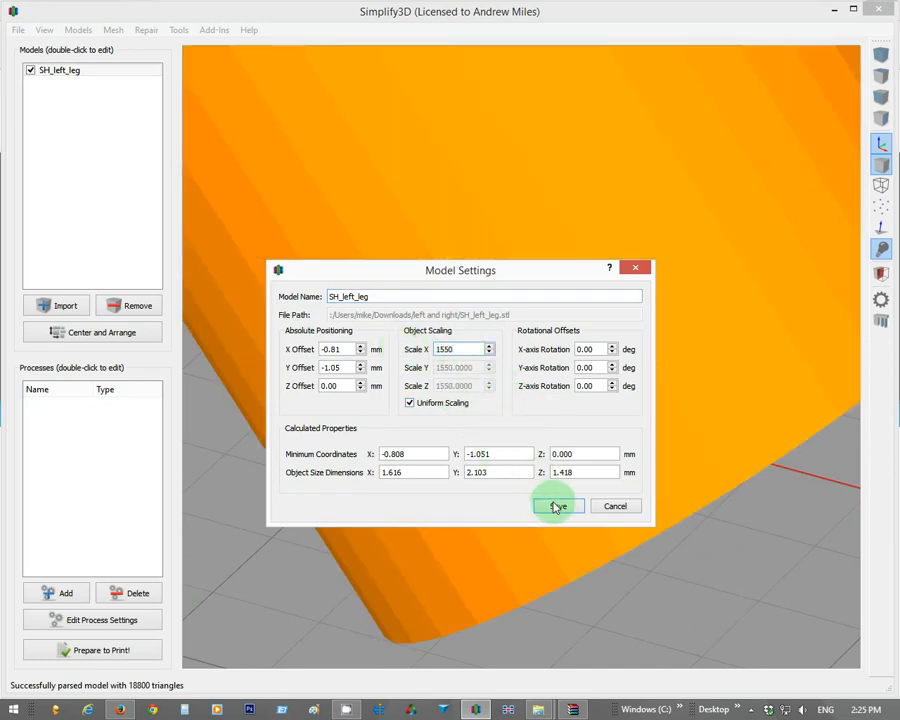
- Rotate the SH_left_leg model 120 degrees about the Z axis and save the model settings
{"action": "scroll", "coordinate": [488, 440], "scroll_direction": "down", "scroll_amount": 10}
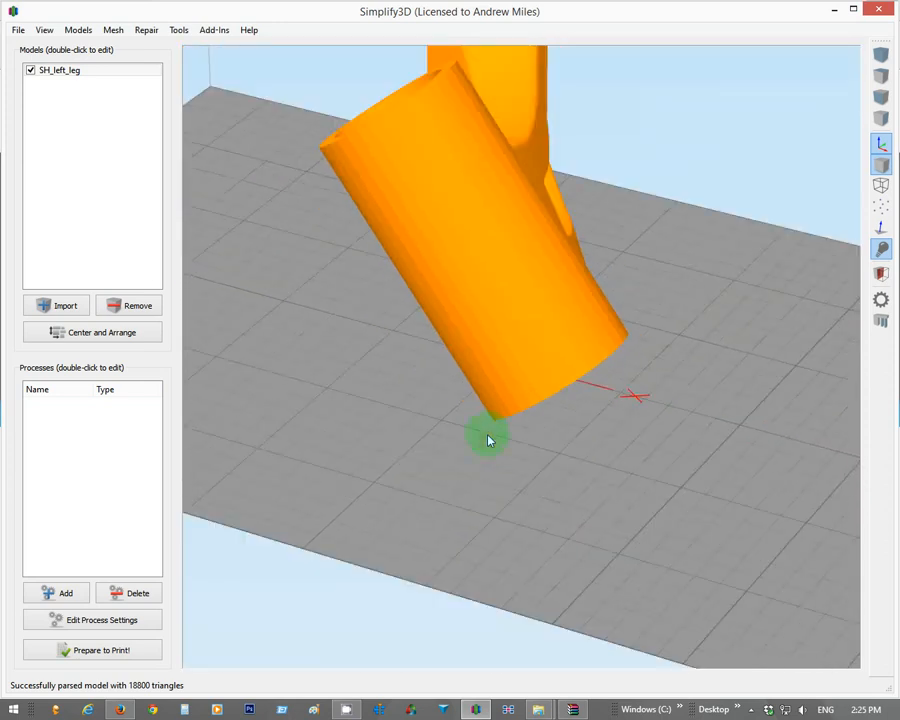
{"action": "left_click_drag", "start_coordinate": [556, 333], "coordinate": [543, 187]}
{"action": "double_click", "coordinate": [543, 187]}
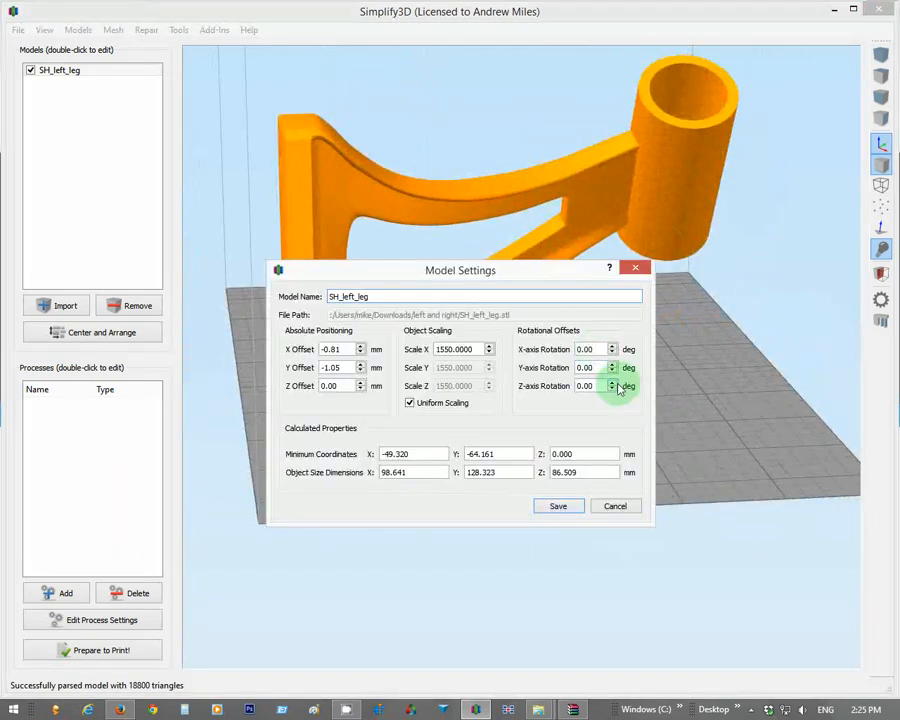
{"action": "left_click", "coordinate": [612, 382]}
{"action": "left_click", "coordinate": [612, 382]}
{"action": "left_click", "coordinate": [612, 382]}
{"action": "left_click", "coordinate": [612, 382]}
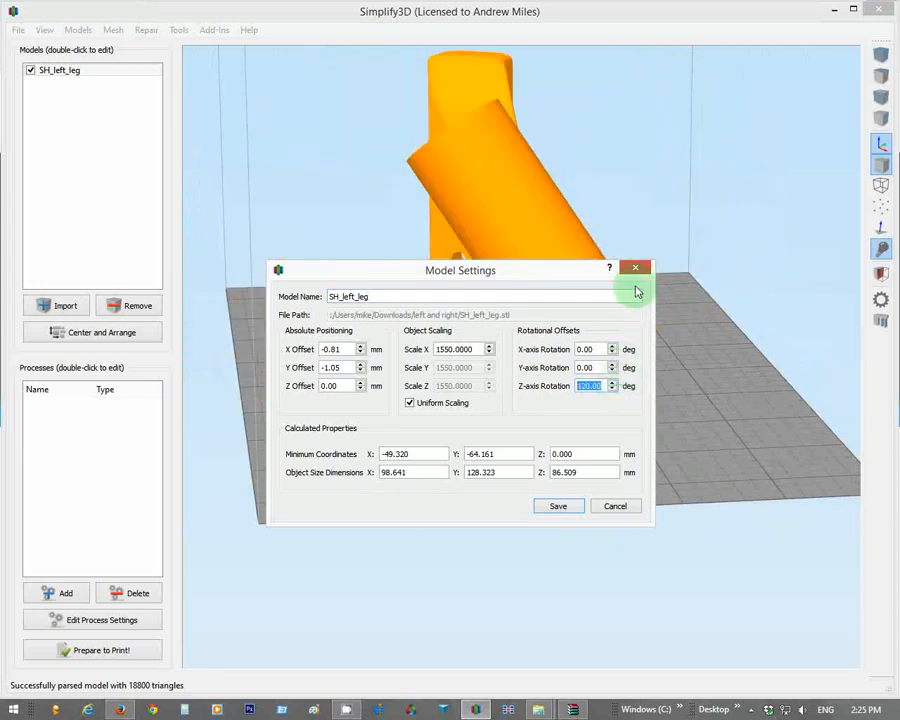
{"action": "left_click_drag", "start_coordinate": [556, 272], "coordinate": [484, 352]}
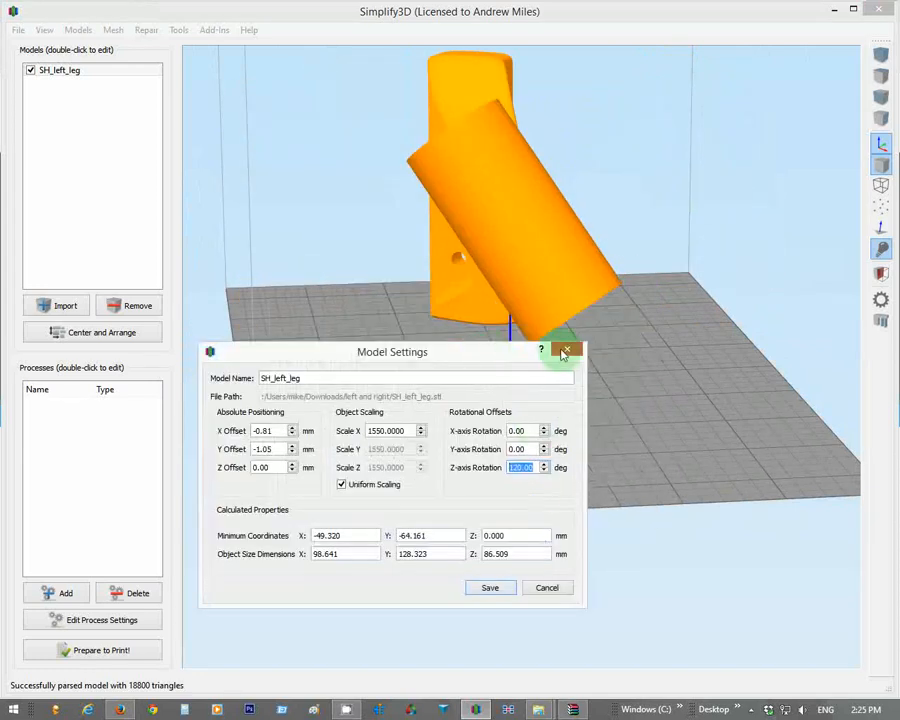
{"action": "left_click", "coordinate": [498, 590]}
- Generate support structures for the left leg based on the overhang angle and inspect the pillars beneath it
{"action": "mouse_move", "coordinate": [436, 381]}
{"action": "left_mouse_down"}
{"action": "mouse_move", "coordinate": [566, 370]}
{"action": "mouse_move", "coordinate": [599, 356]}
{"action": "mouse_move", "coordinate": [441, 378]}
{"action": "mouse_move", "coordinate": [452, 376]}
{"action": "left_mouse_up"}
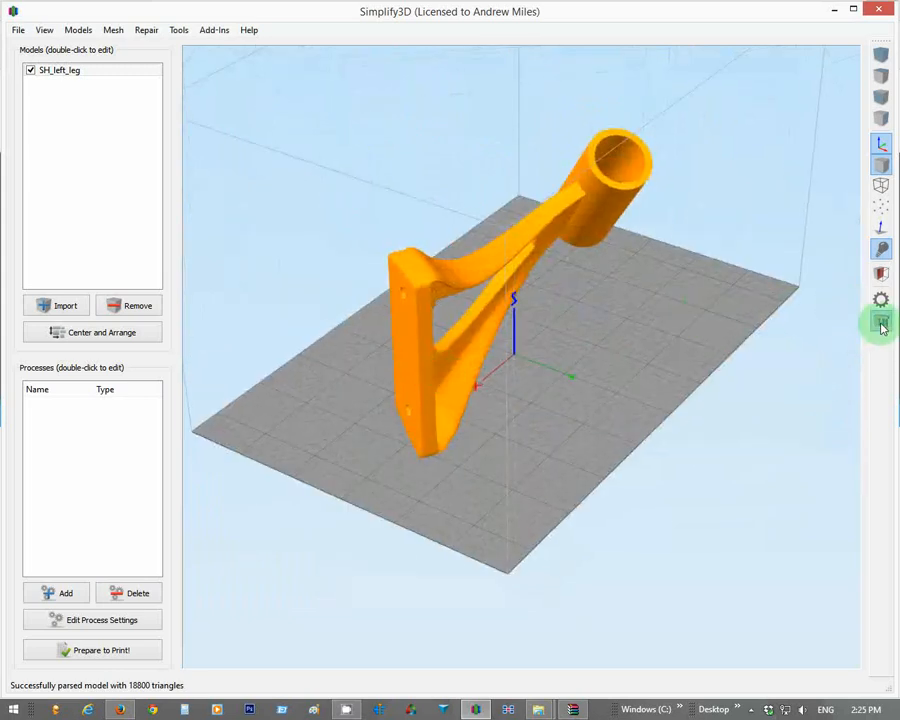
{"action": "left_click", "coordinate": [880, 320]}
{"action": "left_click", "coordinate": [766, 312]}
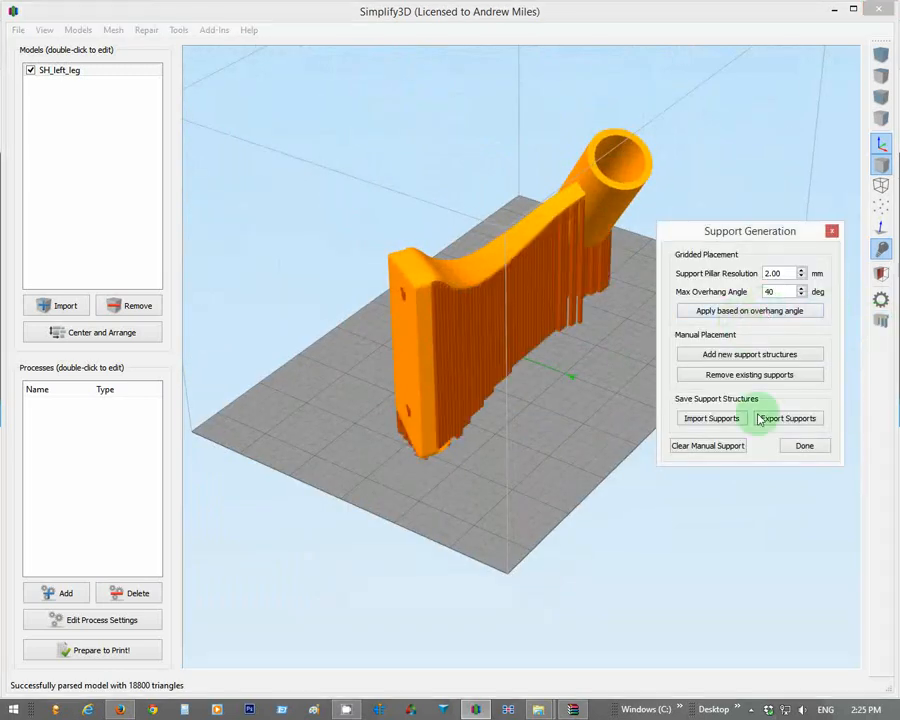
{"action": "left_click", "coordinate": [801, 446]}
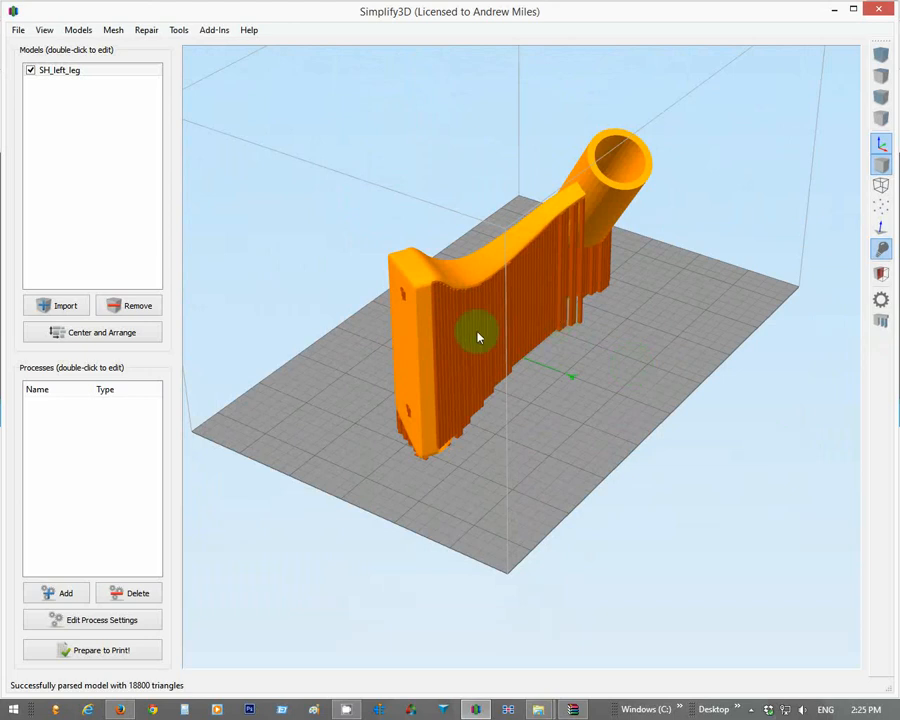
{"action": "left_click_drag", "start_coordinate": [478, 338], "coordinate": [595, 301]}
{"action": "scroll", "coordinate": [580, 304], "scroll_direction": "up", "scroll_amount": 3}
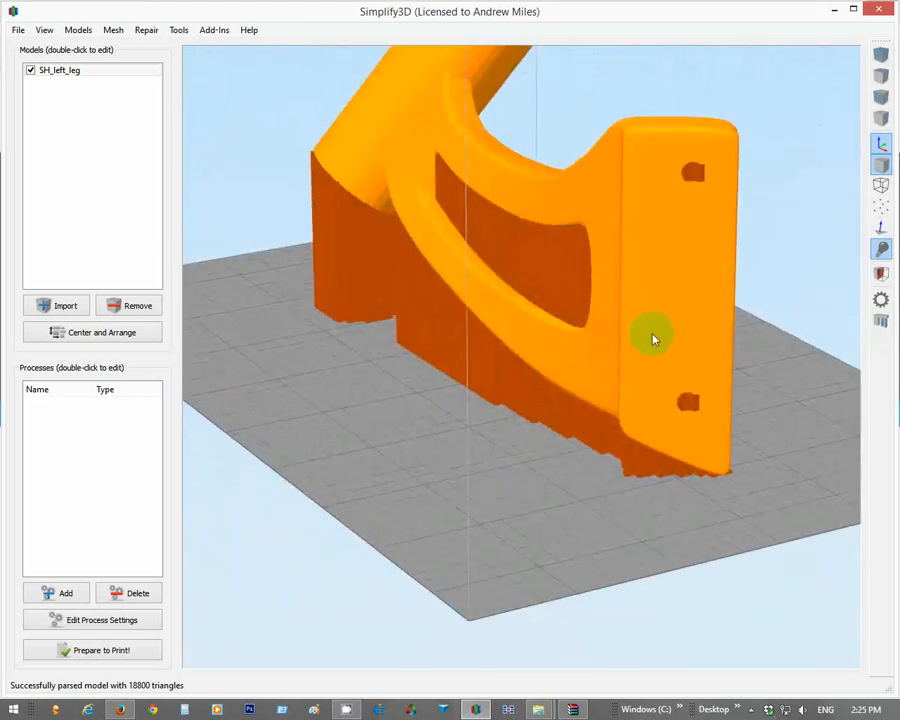
{"action": "scroll", "coordinate": [652, 340], "scroll_direction": "up", "scroll_amount": 3}
{"action": "left_click_drag", "start_coordinate": [653, 291], "coordinate": [466, 326]}
{"action": "scroll", "coordinate": [613, 320], "scroll_direction": "up", "scroll_amount": 3}
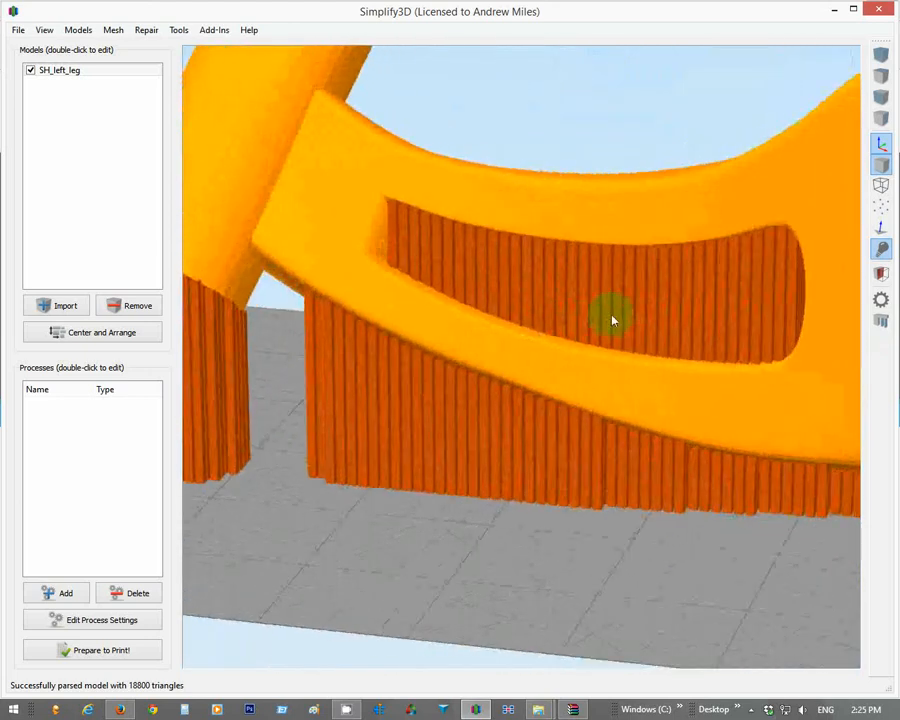
{"action": "left_click_drag", "start_coordinate": [613, 320], "coordinate": [160, 415]}
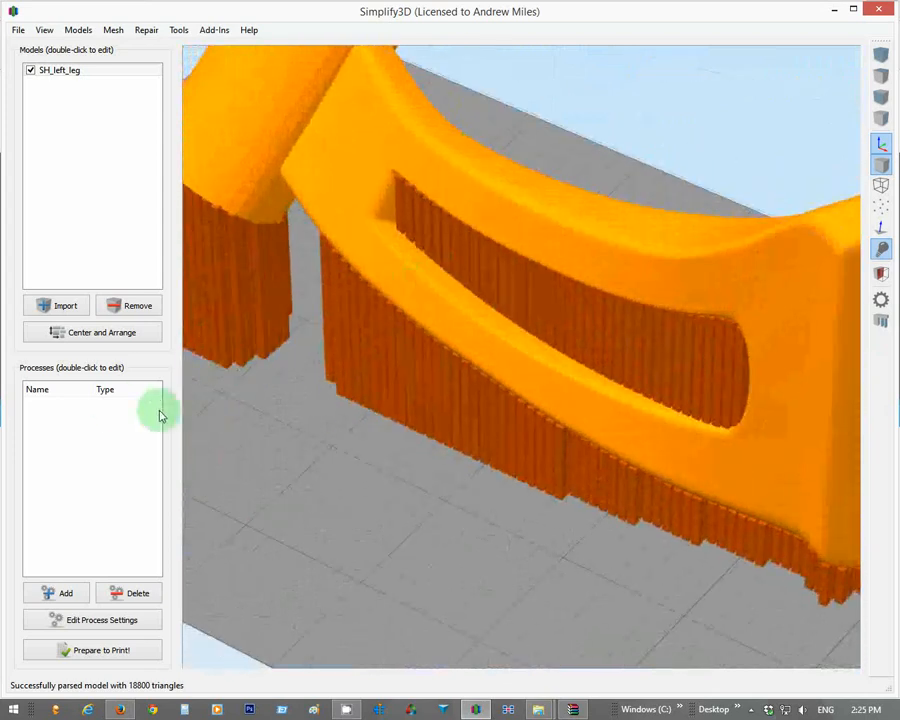
- Add an FFF process with the FlashForge Dreamer (left extruder) profile, review its extruder, layer, additions, infill and support settings, and accept it
{"action": "left_click", "coordinate": [66, 594]}
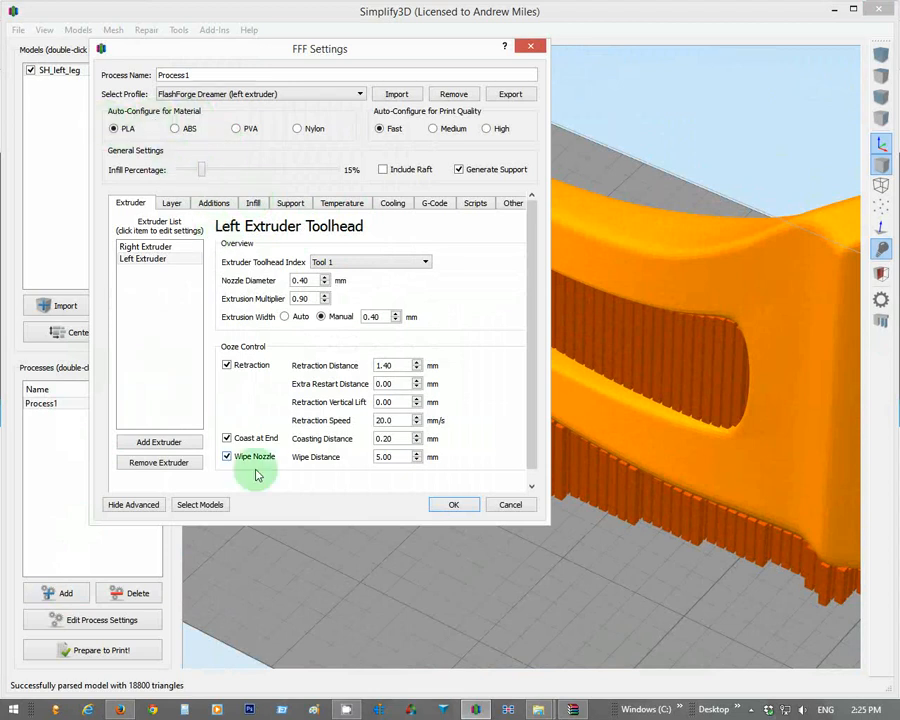
{"action": "left_click", "coordinate": [172, 203]}
{"action": "left_click", "coordinate": [213, 203]}
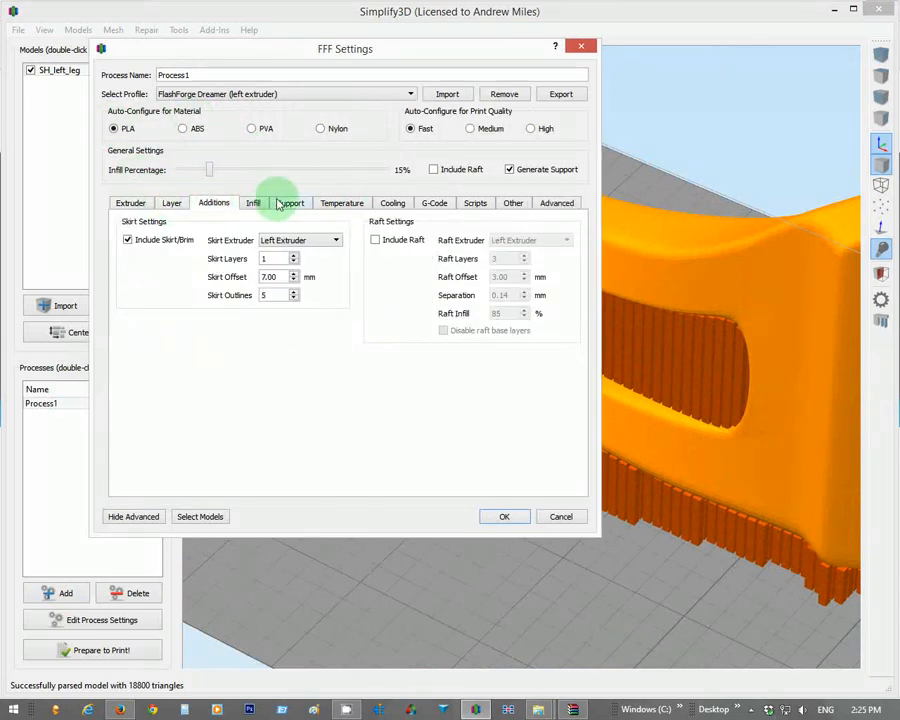
{"action": "left_click", "coordinate": [285, 203]}
{"action": "left_click", "coordinate": [253, 203]}
{"action": "left_click", "coordinate": [171, 203]}
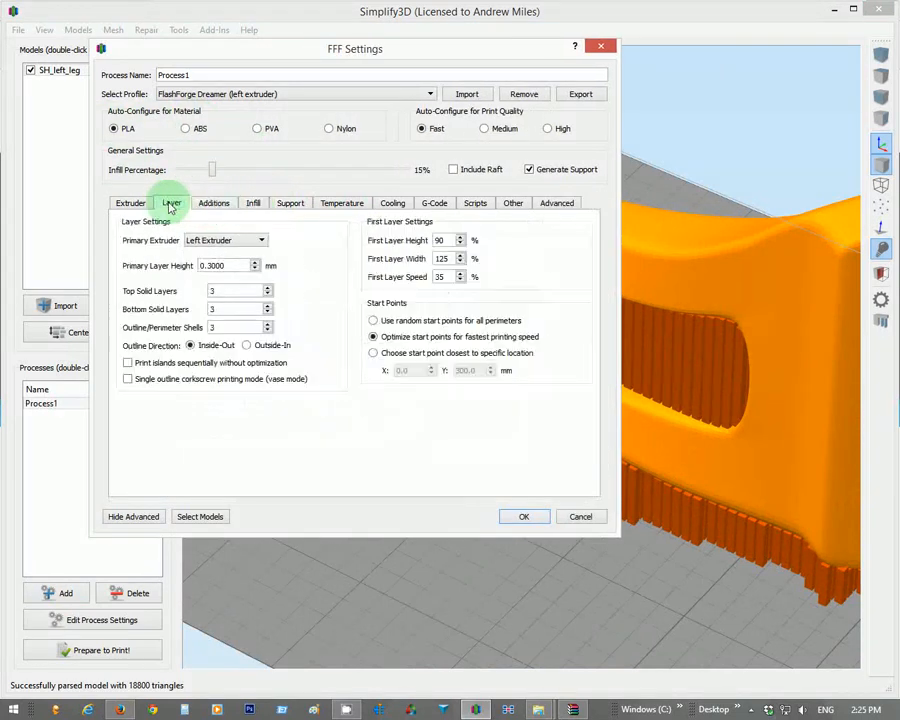
{"action": "left_click", "coordinate": [131, 203]}
{"action": "left_click", "coordinate": [290, 203]}
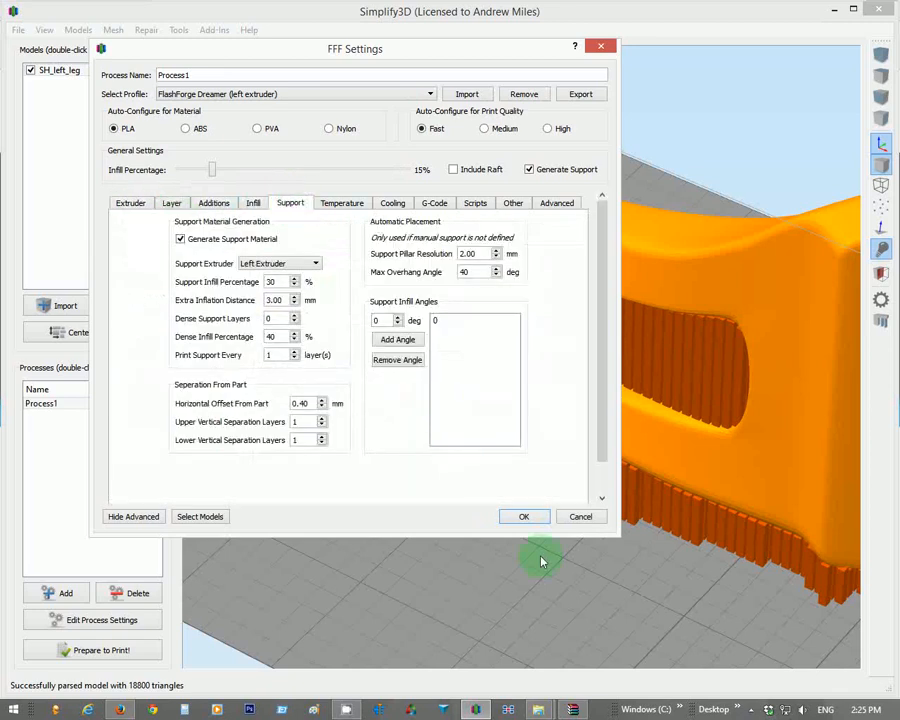
{"action": "left_click", "coordinate": [519, 516]}
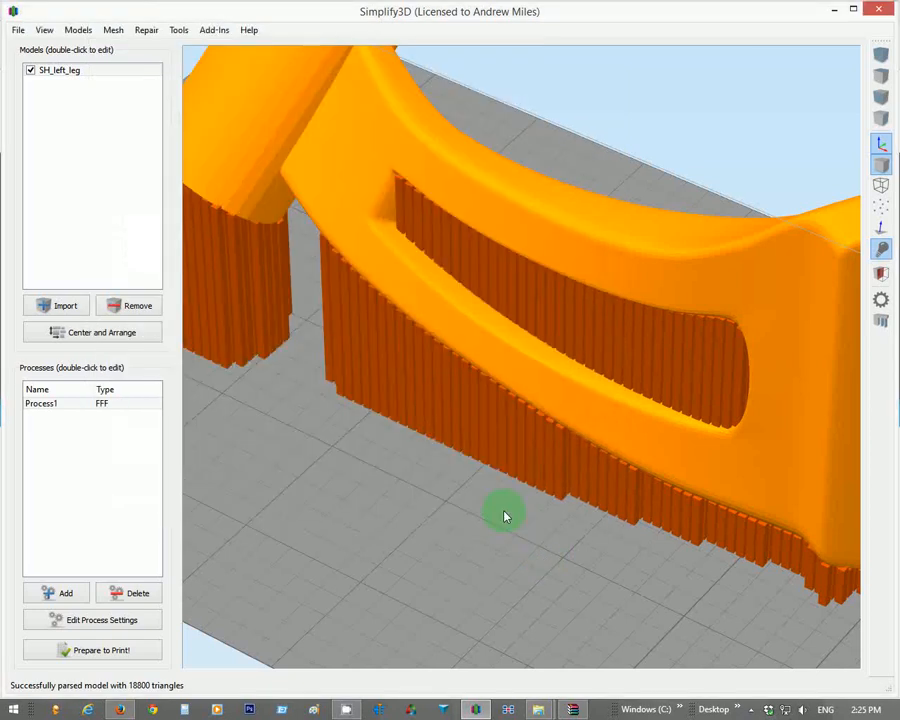
- Slice the left leg for printing and check the estimated build time in the toolpath preview
{"action": "left_click", "coordinate": [105, 650]}
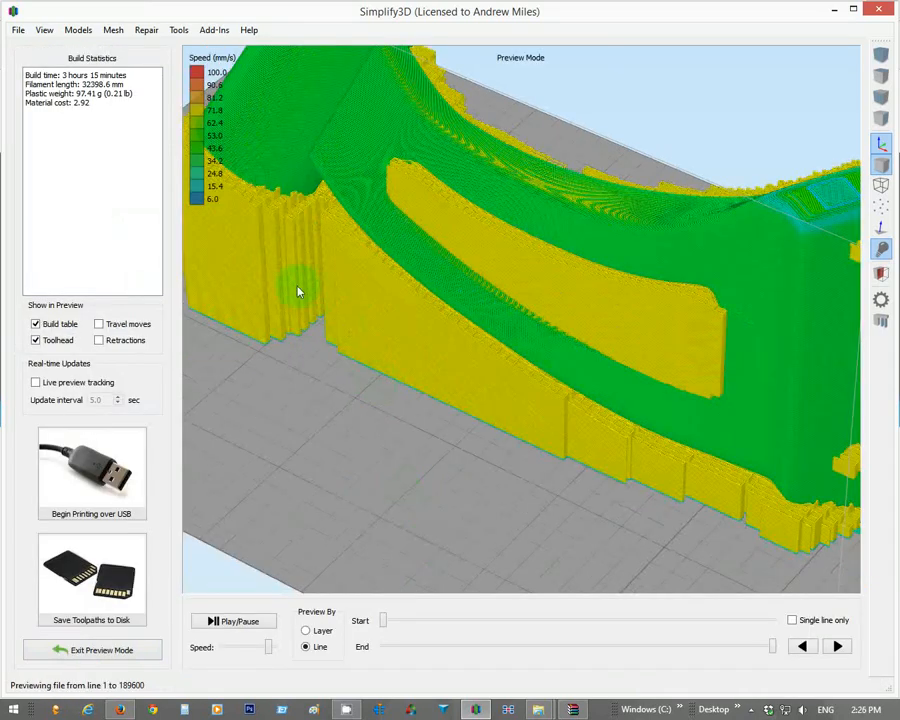
{"action": "left_click_drag", "start_coordinate": [297, 291], "coordinate": [346, 327]}
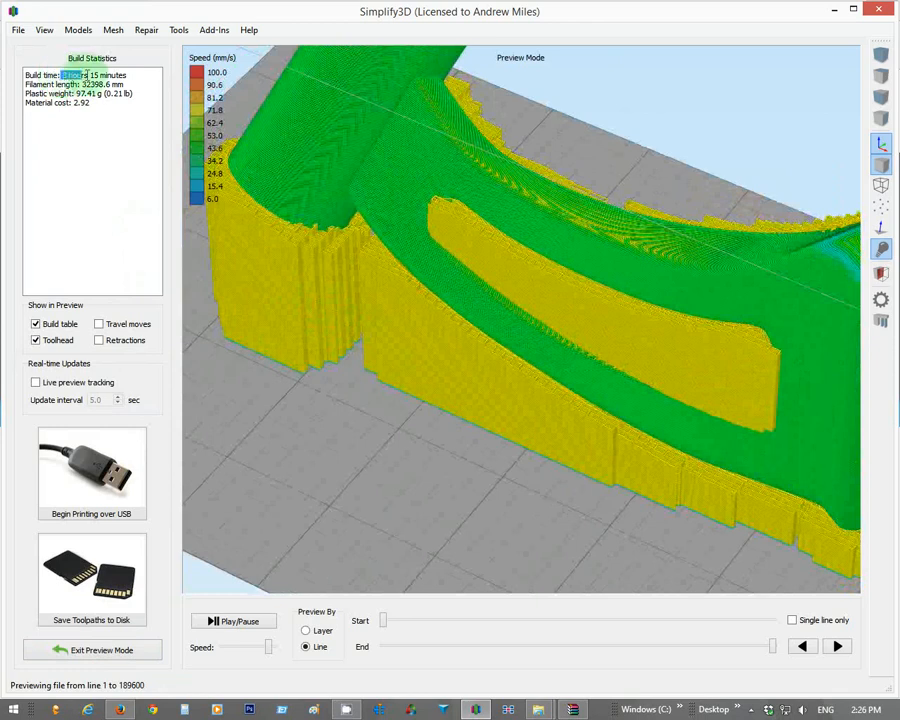
{"action": "left_click_drag", "start_coordinate": [86, 75], "coordinate": [140, 72]}
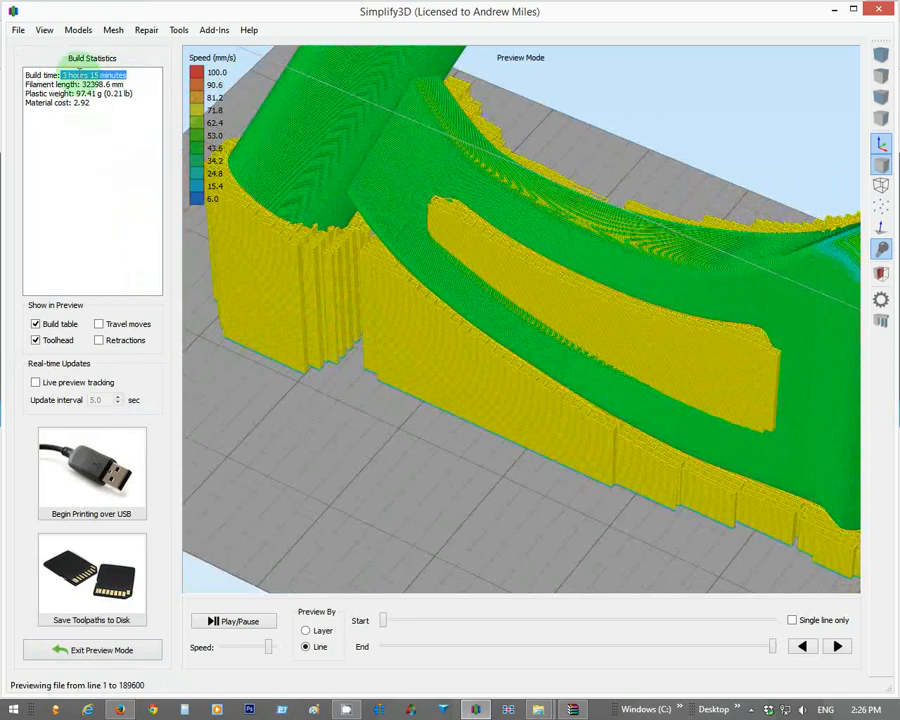
- Examine the sliced left leg and its support structures from several angles in the toolpath preview
{"action": "scroll", "coordinate": [291, 251], "scroll_direction": "down", "scroll_amount": 6}
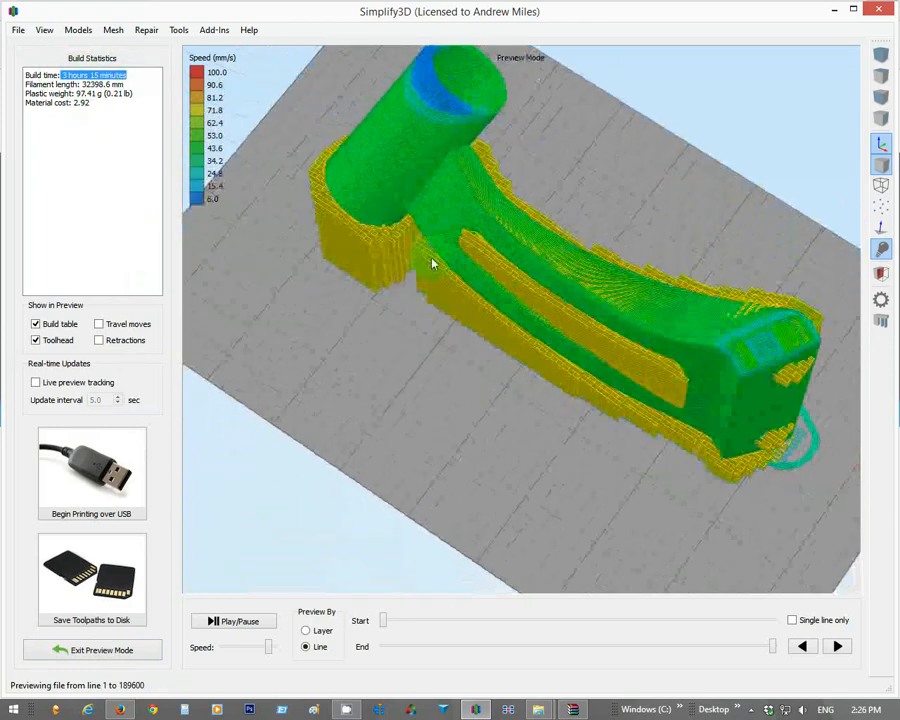
{"action": "left_click_drag", "start_coordinate": [432, 264], "coordinate": [743, 370]}
{"action": "scroll", "coordinate": [482, 285], "scroll_direction": "up", "scroll_amount": 4}
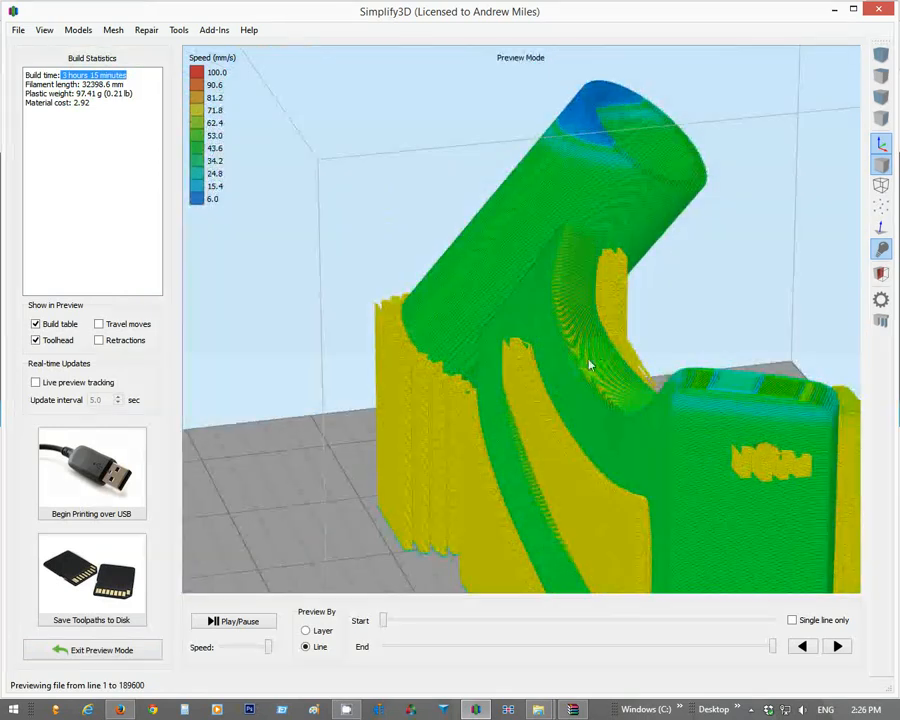
{"action": "left_click_drag", "start_coordinate": [590, 366], "coordinate": [263, 218]}
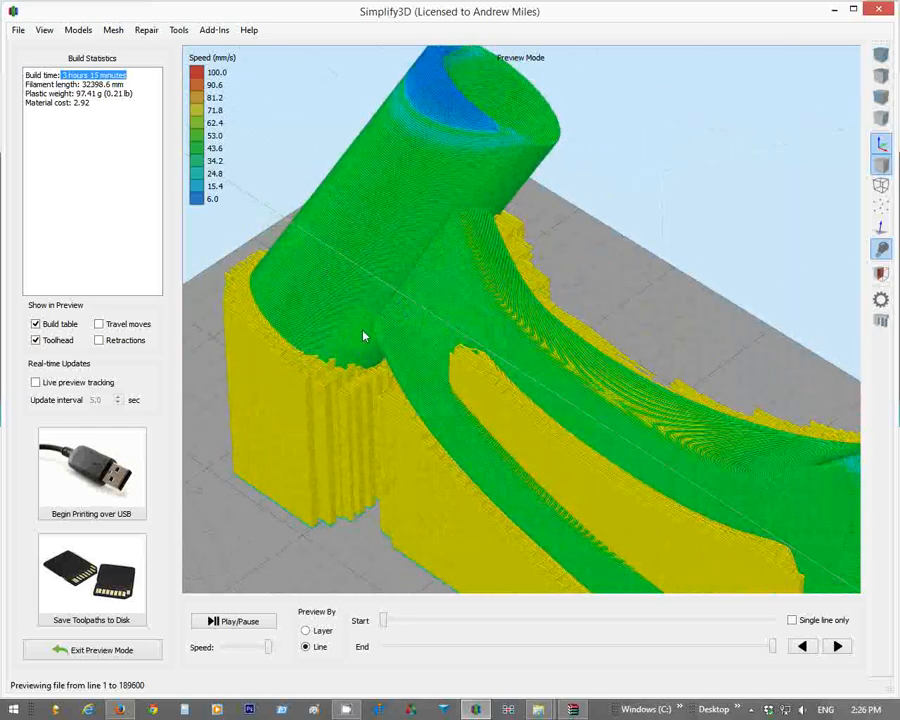
- Rewind the toolpath preview to line 1, advance its end to about line 39700, and briefly play the toolhead animation
{"action": "left_click_drag", "start_coordinate": [770, 645], "coordinate": [366, 682]}
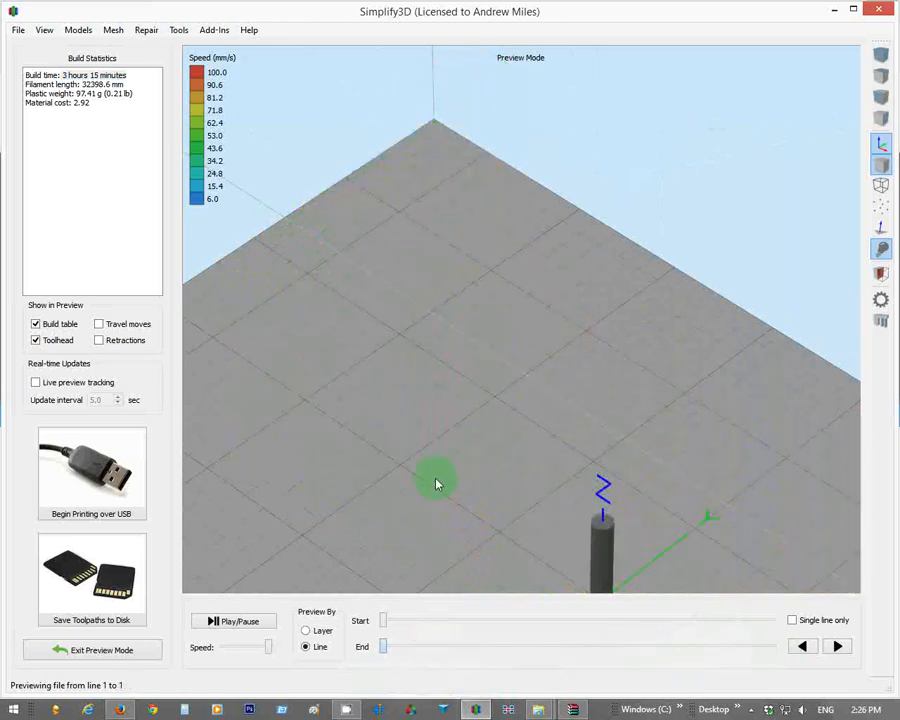
{"action": "left_click_drag", "start_coordinate": [436, 484], "coordinate": [605, 560]}
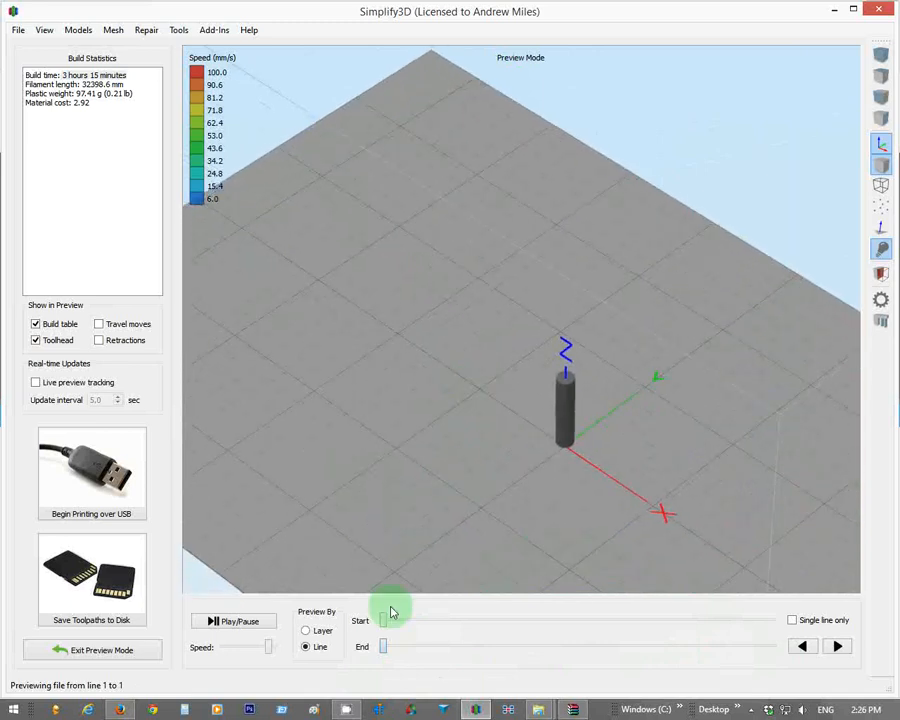
{"action": "left_click_drag", "start_coordinate": [393, 650], "coordinate": [432, 650]}
{"action": "right_click_drag", "start_coordinate": [495, 583], "coordinate": [388, 473]}
{"action": "left_click_drag", "start_coordinate": [430, 648], "coordinate": [463, 648]}
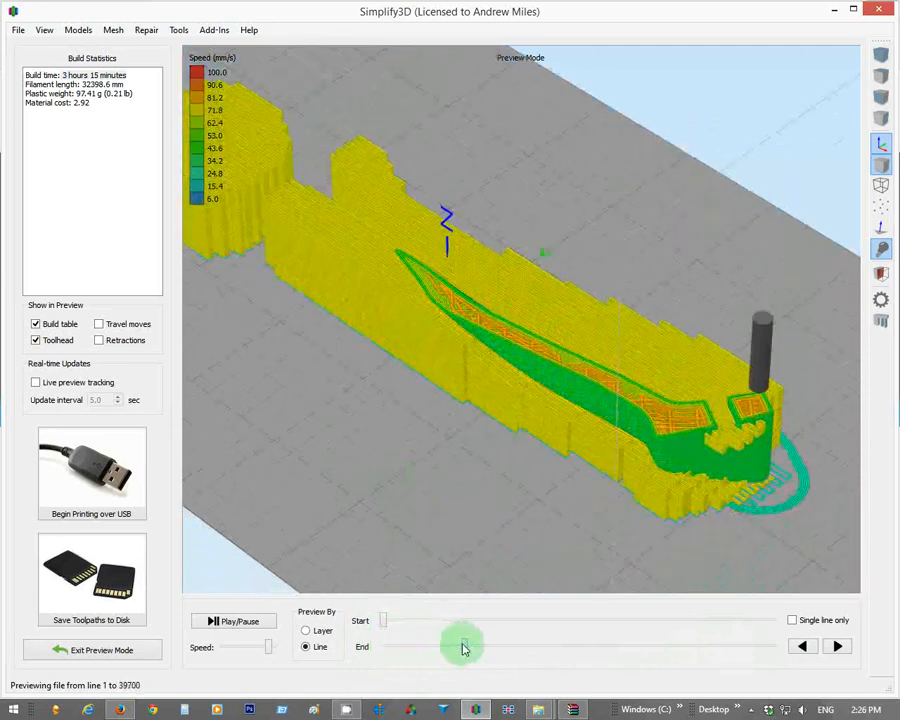
{"action": "left_click", "coordinate": [243, 625]}
{"action": "left_click", "coordinate": [314, 646]}
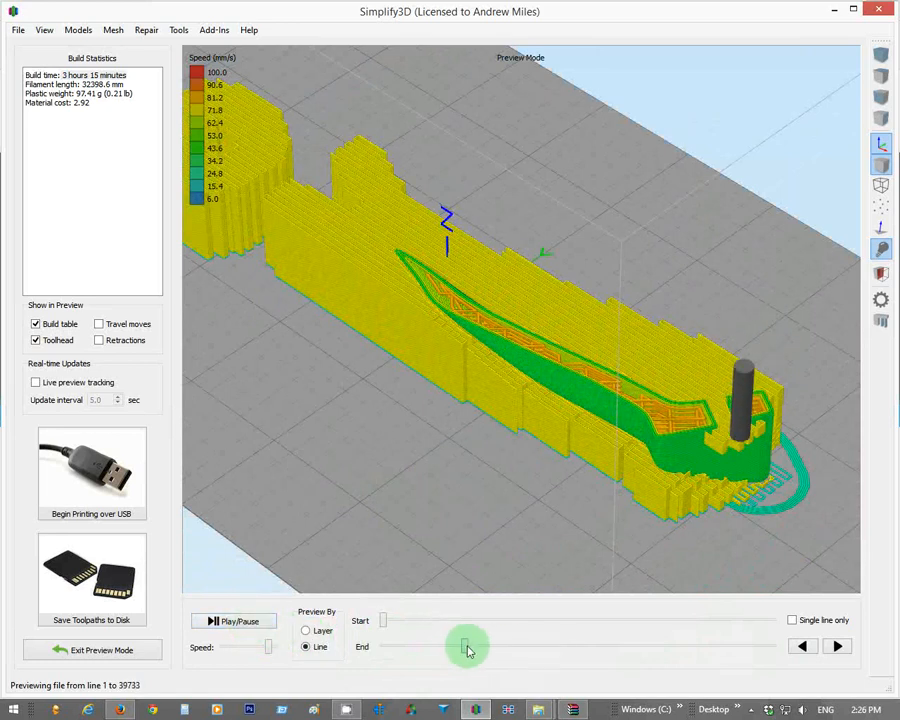
- Advance the preview's end to about line 65368 and examine the support pillars around the tube and arm up close
{"action": "scroll", "coordinate": [487, 649], "scroll_direction": "down", "scroll_amount": 2}
{"action": "left_click_drag", "start_coordinate": [466, 650], "coordinate": [518, 643]}
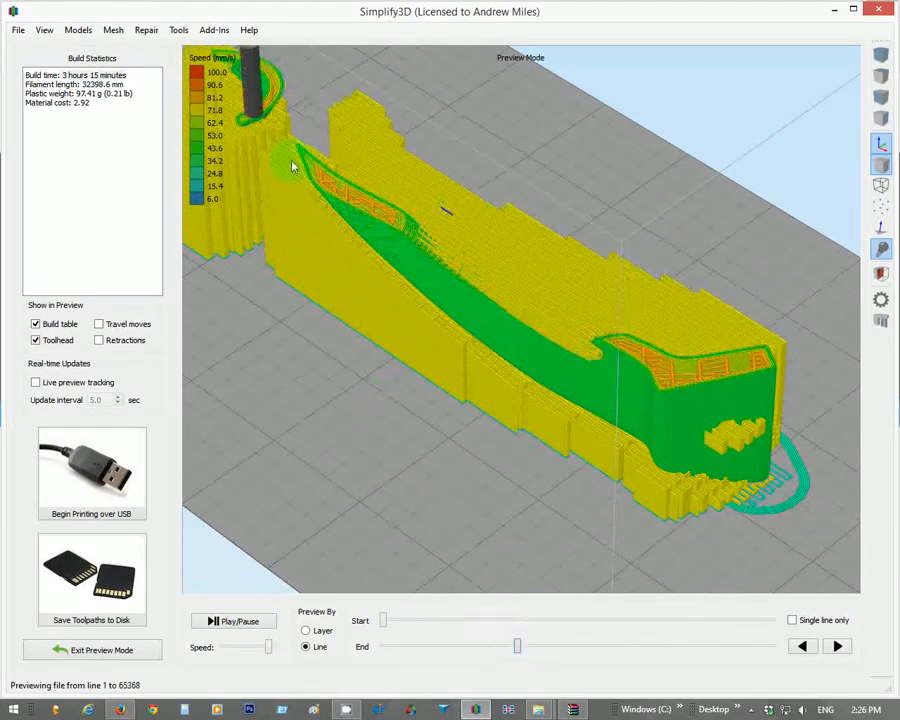
{"action": "right_click_drag", "start_coordinate": [293, 167], "coordinate": [416, 309]}
{"action": "scroll", "coordinate": [458, 404], "scroll_direction": "up", "scroll_amount": 4}
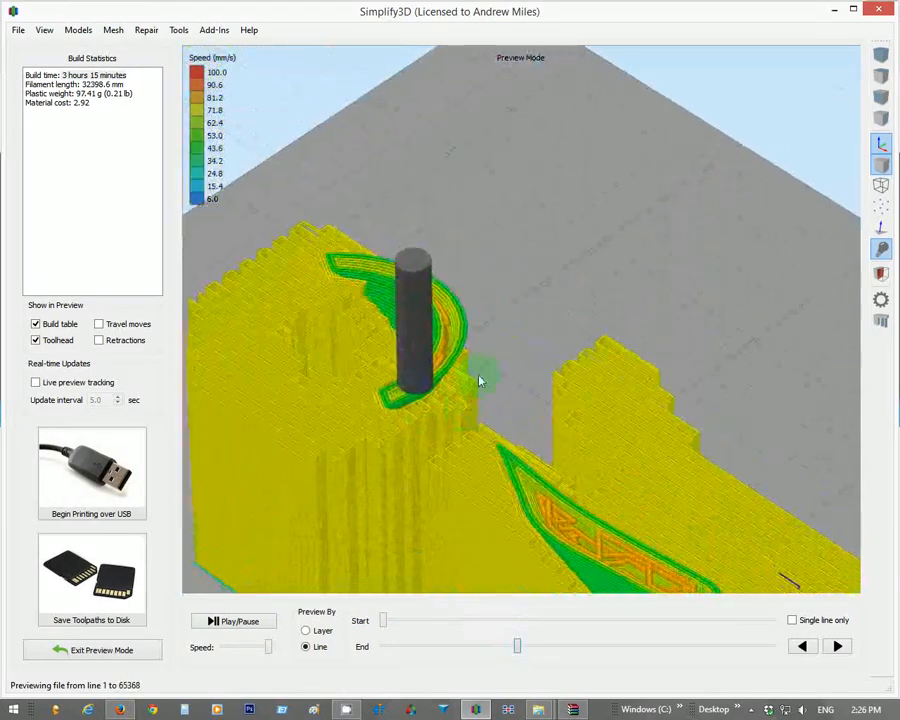
{"action": "scroll", "coordinate": [492, 316], "scroll_direction": "up", "scroll_amount": 5}
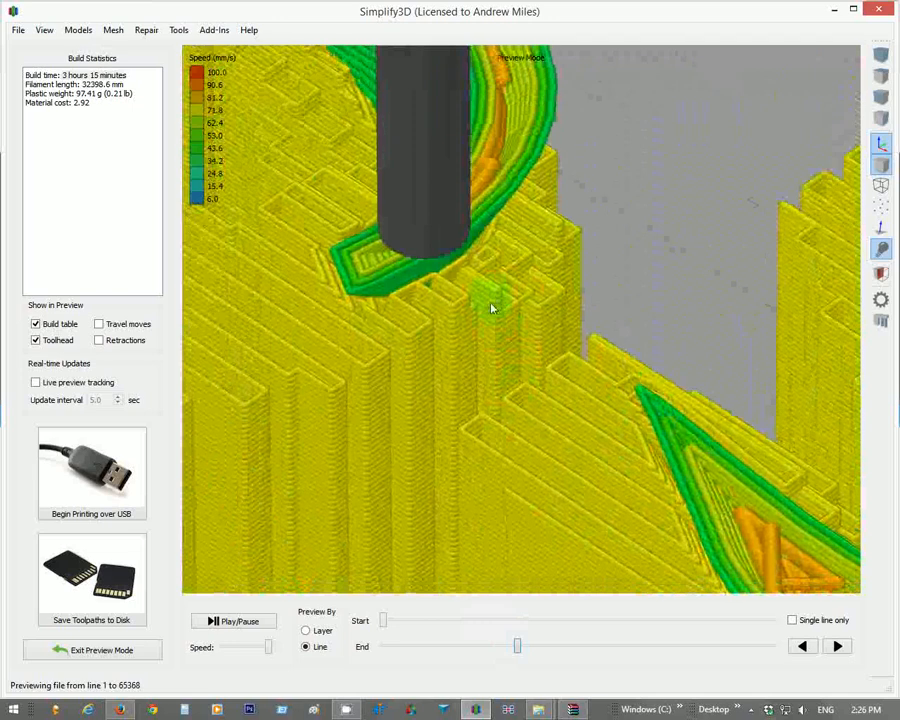
{"action": "right_click_drag", "start_coordinate": [484, 299], "coordinate": [472, 254]}
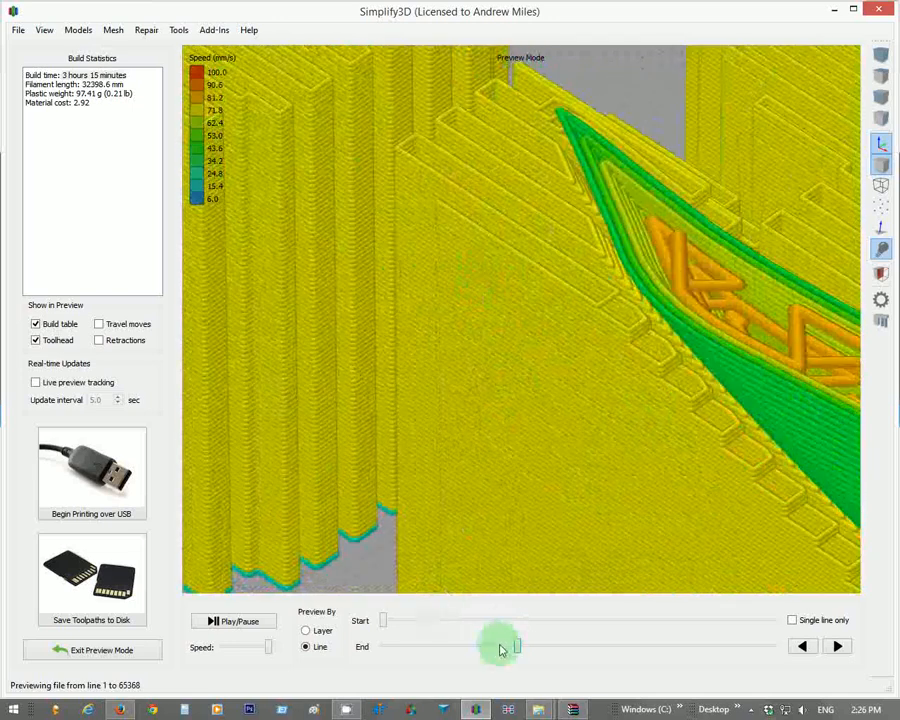
{"action": "right_click_drag", "start_coordinate": [456, 466], "coordinate": [497, 556]}
- Advance the preview's end to line 83164 and slightly beyond, inspecting the arm's infill where it meets the tube
{"action": "left_click_drag", "start_coordinate": [515, 649], "coordinate": [553, 646]}
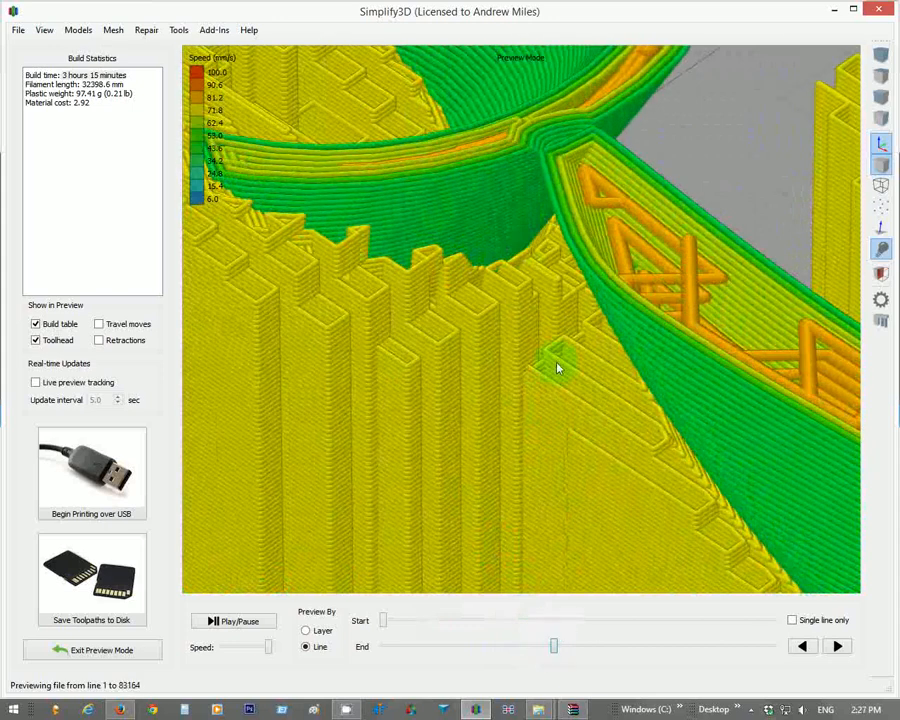
{"action": "left_click_drag", "start_coordinate": [558, 364], "coordinate": [484, 400]}
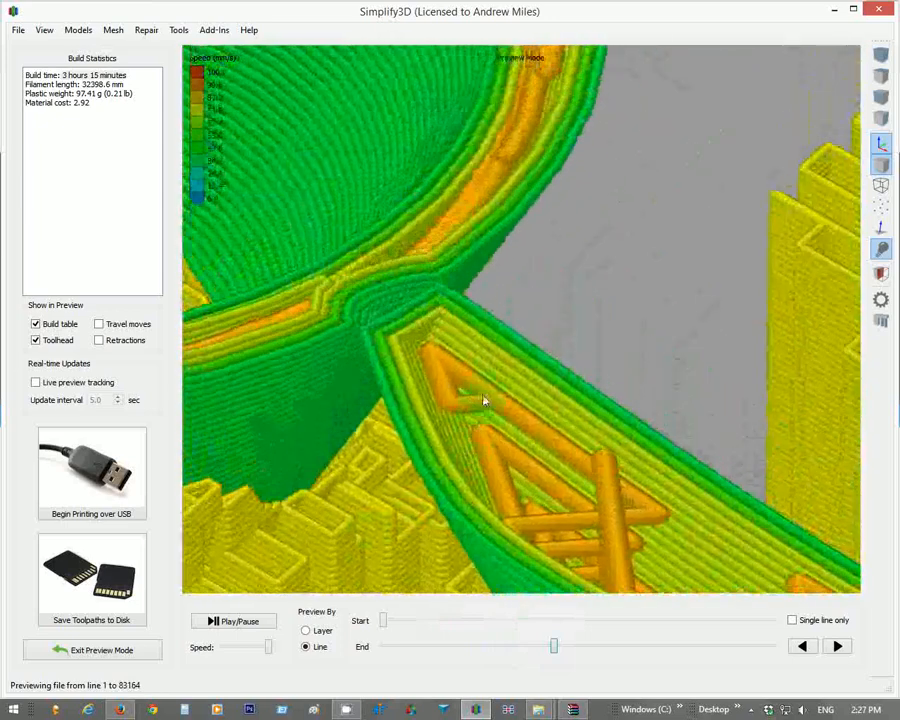
{"action": "left_click_drag", "start_coordinate": [556, 647], "coordinate": [568, 646]}
{"action": "left_click_drag", "start_coordinate": [432, 476], "coordinate": [471, 475]}
- Advance the preview's end to about line 115677 and inspect the infill and walls at the joint between tube and arm
{"action": "left_click_drag", "start_coordinate": [568, 646], "coordinate": [602, 646]}
{"action": "left_click_drag", "start_coordinate": [603, 438], "coordinate": [551, 457]}
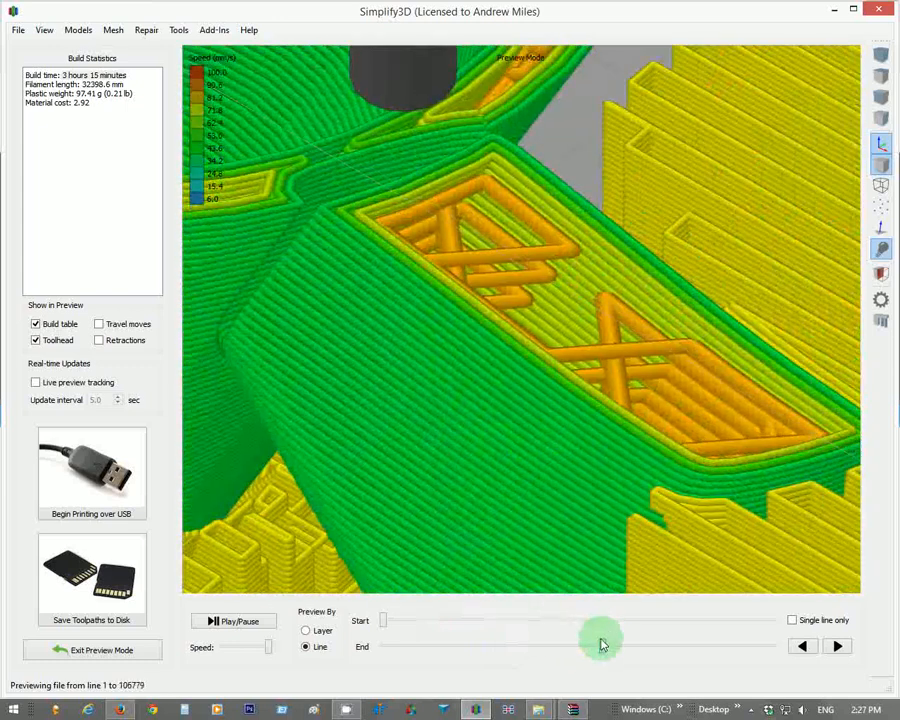
{"action": "left_click_drag", "start_coordinate": [602, 645], "coordinate": [621, 643]}
{"action": "left_click_drag", "start_coordinate": [518, 422], "coordinate": [518, 440]}
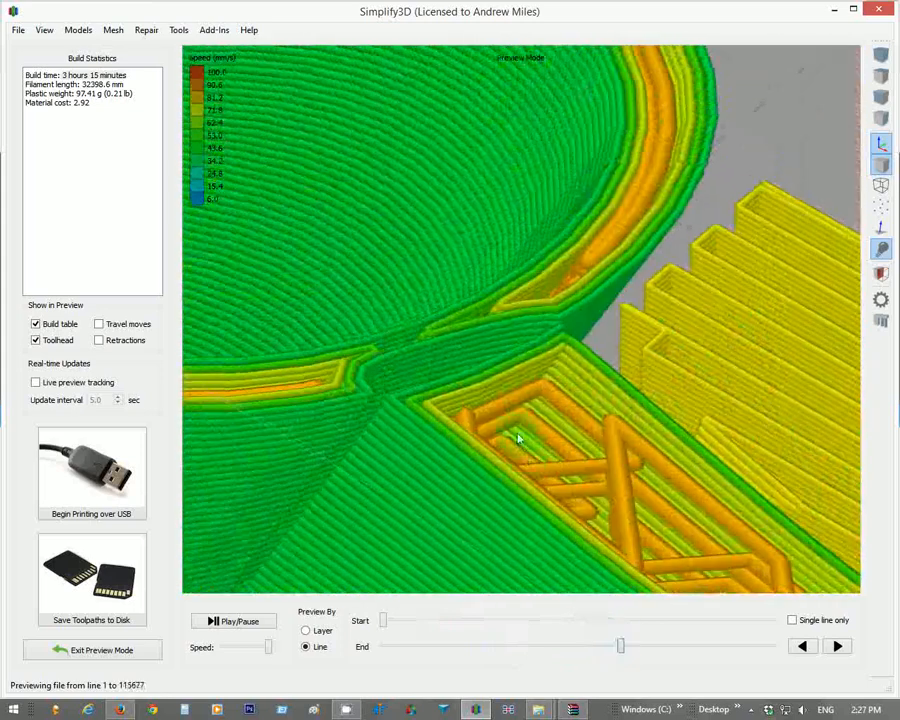
{"action": "scroll", "coordinate": [518, 439], "scroll_direction": "down", "scroll_amount": 3}
{"action": "right_click_drag", "start_coordinate": [518, 439], "coordinate": [518, 423]}
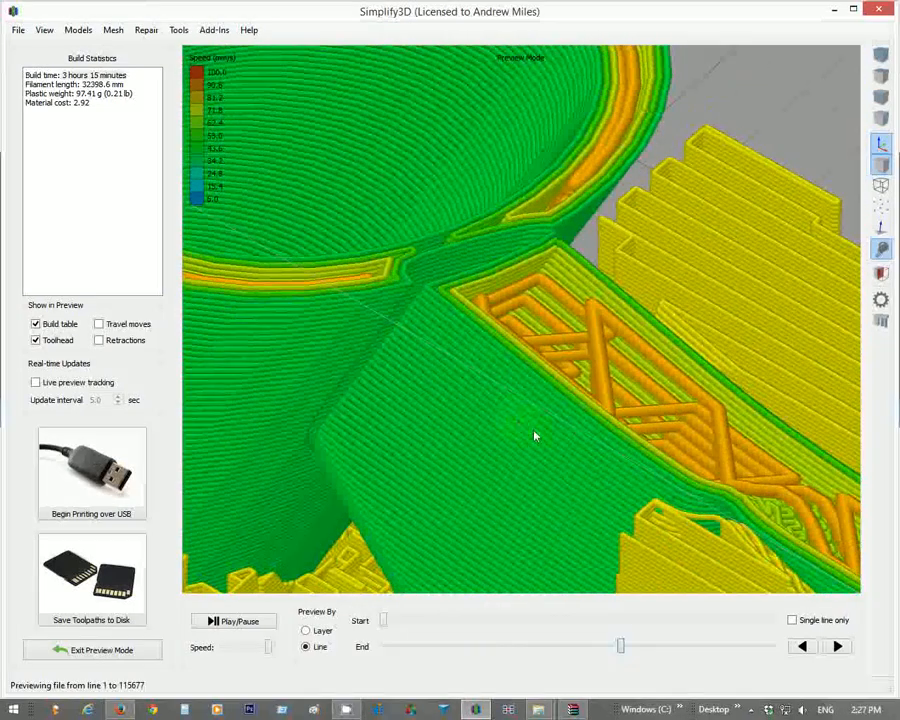
- Advance the preview's end to about line 133131 and examine the junction between the tube and arm from above
{"action": "left_click_drag", "start_coordinate": [619, 646], "coordinate": [648, 646]}
{"action": "left_click_drag", "start_coordinate": [620, 524], "coordinate": [505, 295]}
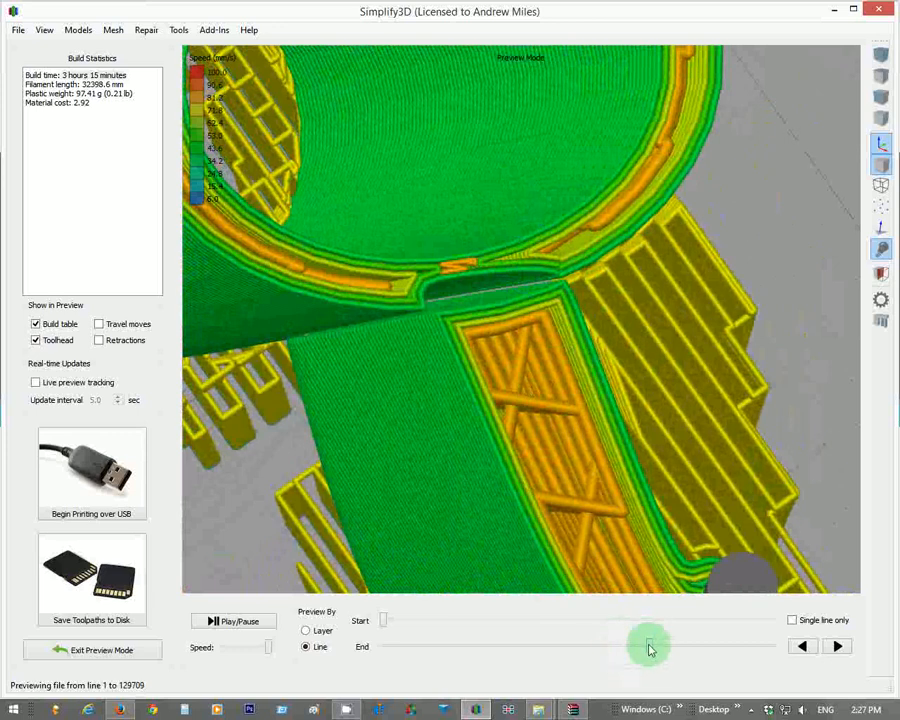
{"action": "left_click_drag", "start_coordinate": [650, 649], "coordinate": [657, 649]}
{"action": "right_click_drag", "start_coordinate": [552, 506], "coordinate": [494, 489]}
{"action": "left_click_drag", "start_coordinate": [508, 428], "coordinate": [473, 287]}
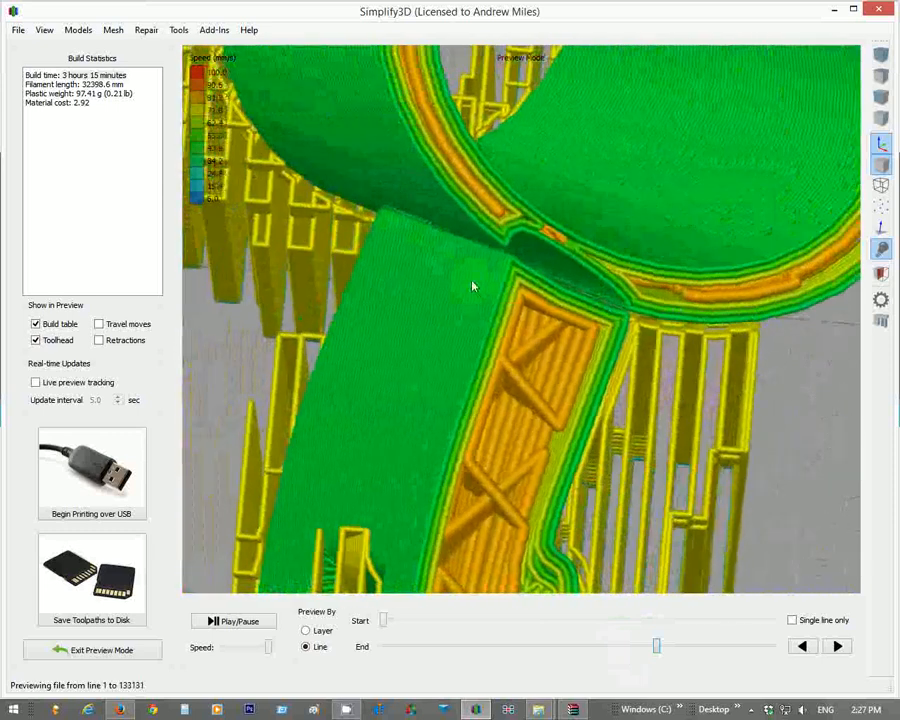
{"action": "left_click_drag", "start_coordinate": [558, 301], "coordinate": [484, 348]}
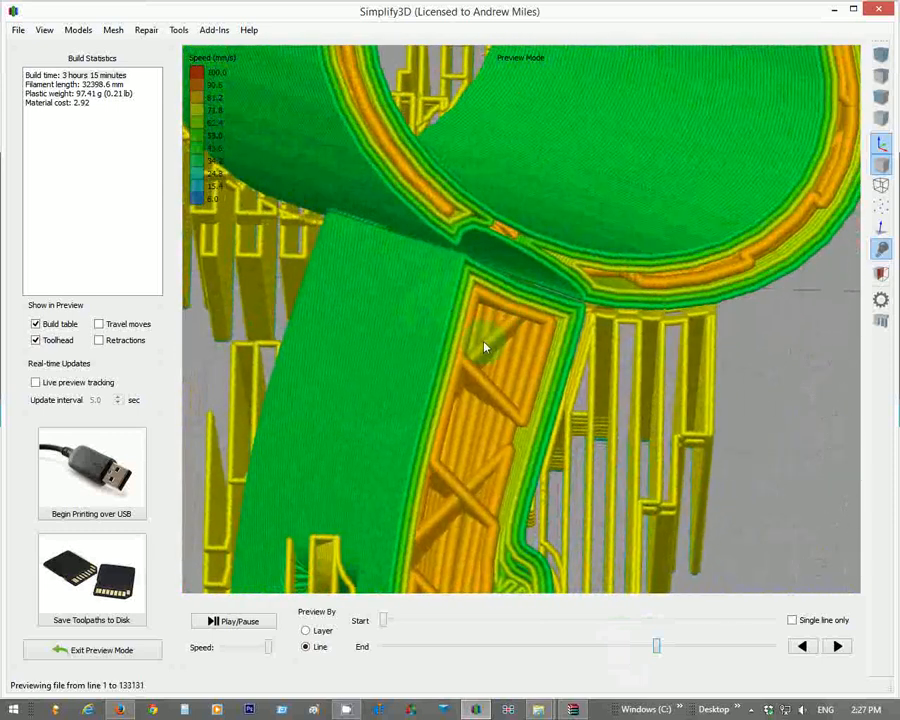
- Reset the preview to its default view and examine the tube rim and its junction with the arm up close
{"action": "left_click", "coordinate": [880, 60]}
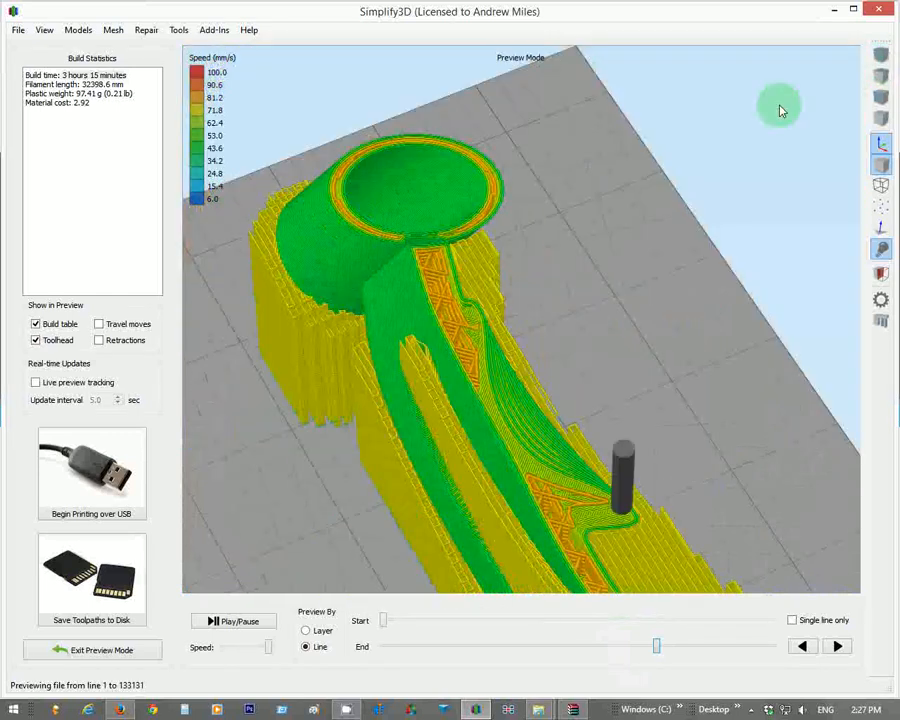
{"action": "scroll", "coordinate": [460, 392], "scroll_direction": "up", "scroll_amount": 3}
{"action": "scroll", "coordinate": [437, 381], "scroll_direction": "up", "scroll_amount": 7}
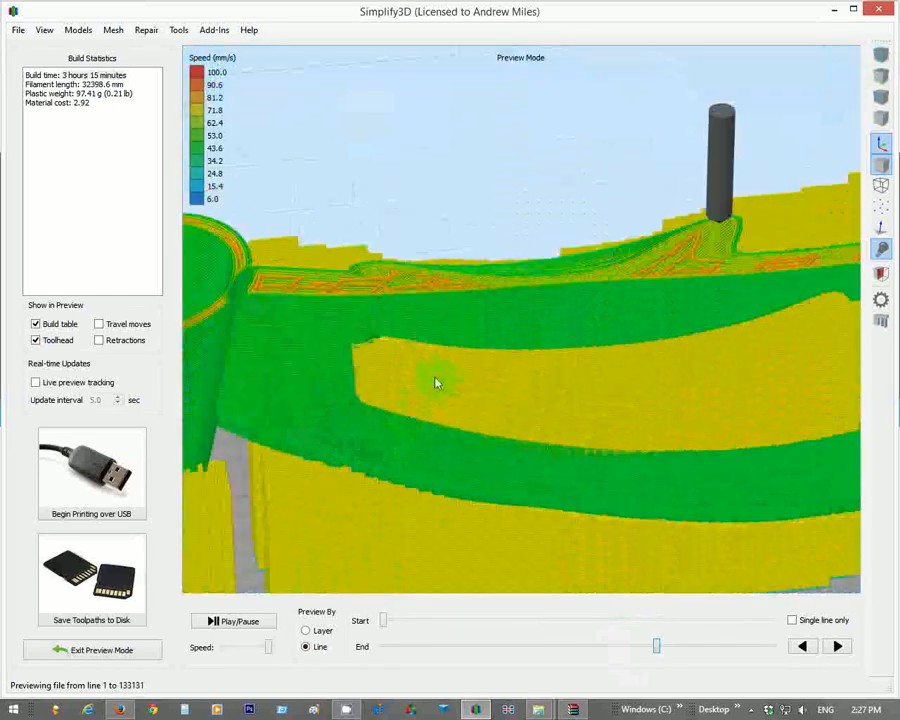
{"action": "middle_click_drag", "start_coordinate": [437, 381], "coordinate": [625, 309]}
{"action": "scroll", "coordinate": [663, 368], "scroll_direction": "up", "scroll_amount": 4}
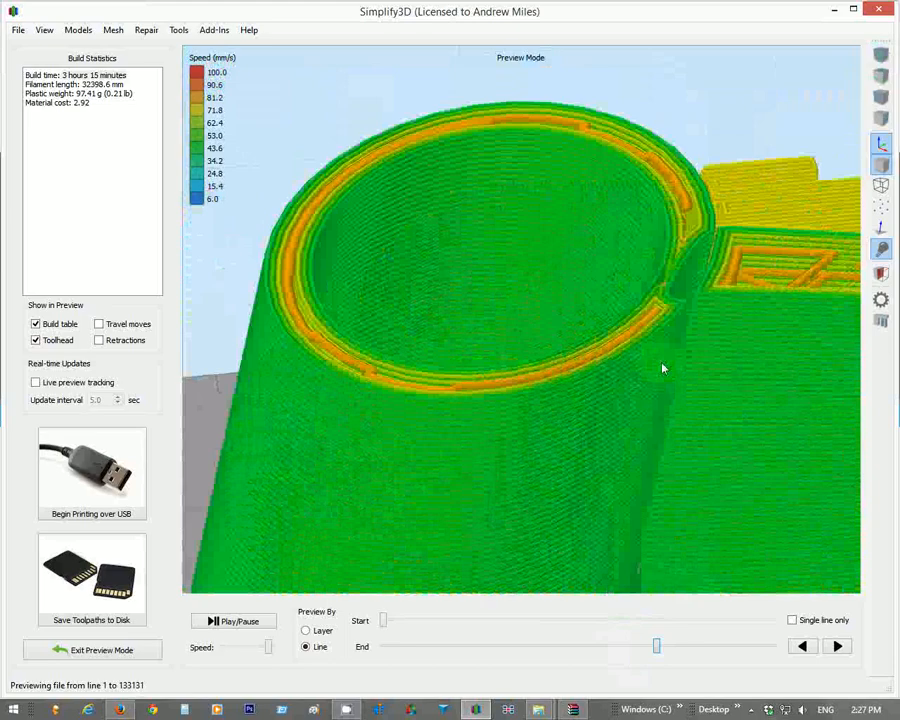
{"action": "middle_click_drag", "start_coordinate": [747, 335], "coordinate": [675, 297]}
{"action": "scroll", "coordinate": [608, 294], "scroll_direction": "up", "scroll_amount": 2}
{"action": "left_click_drag", "start_coordinate": [572, 230], "coordinate": [543, 180]}
{"action": "scroll", "coordinate": [469, 163], "scroll_direction": "down", "scroll_amount": 5}
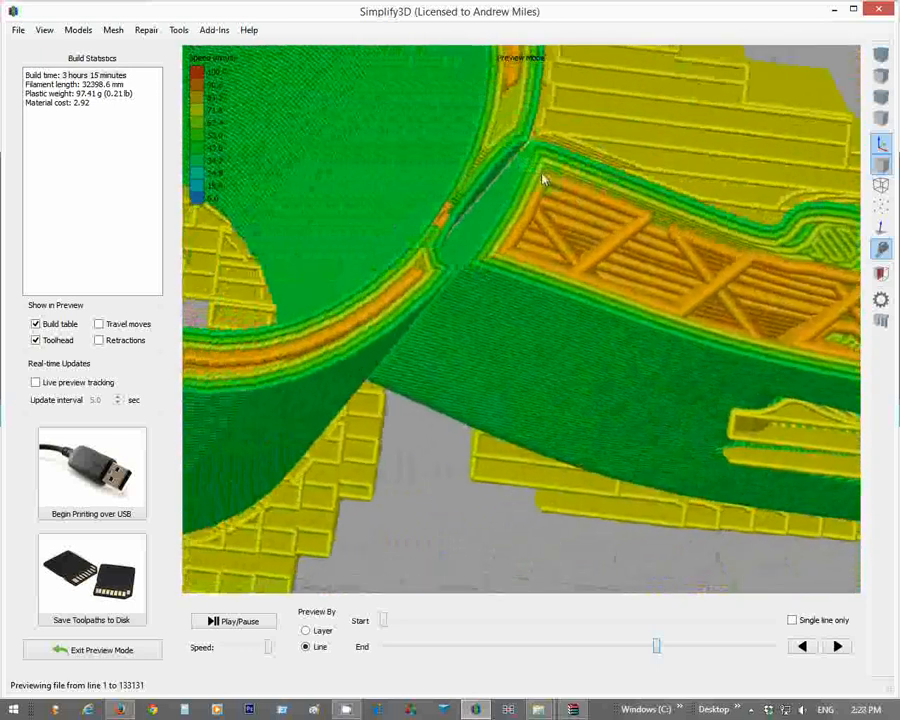
- Advance the preview's end to about line 164617, inspect the upper layers of the tube joint, and continue close to the print's end
{"action": "left_click_drag", "start_coordinate": [658, 652], "coordinate": [724, 649]}
{"action": "scroll", "coordinate": [664, 436], "scroll_direction": "down", "scroll_amount": 4}
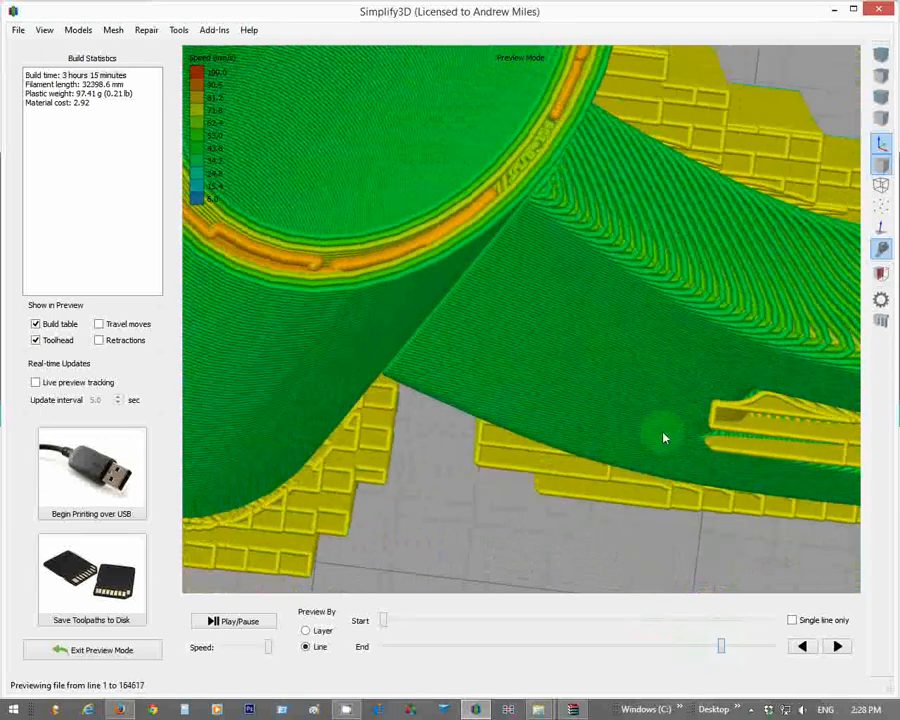
{"action": "left_click_drag", "start_coordinate": [569, 337], "coordinate": [617, 515]}
{"action": "left_click_drag", "start_coordinate": [518, 298], "coordinate": [547, 395]}
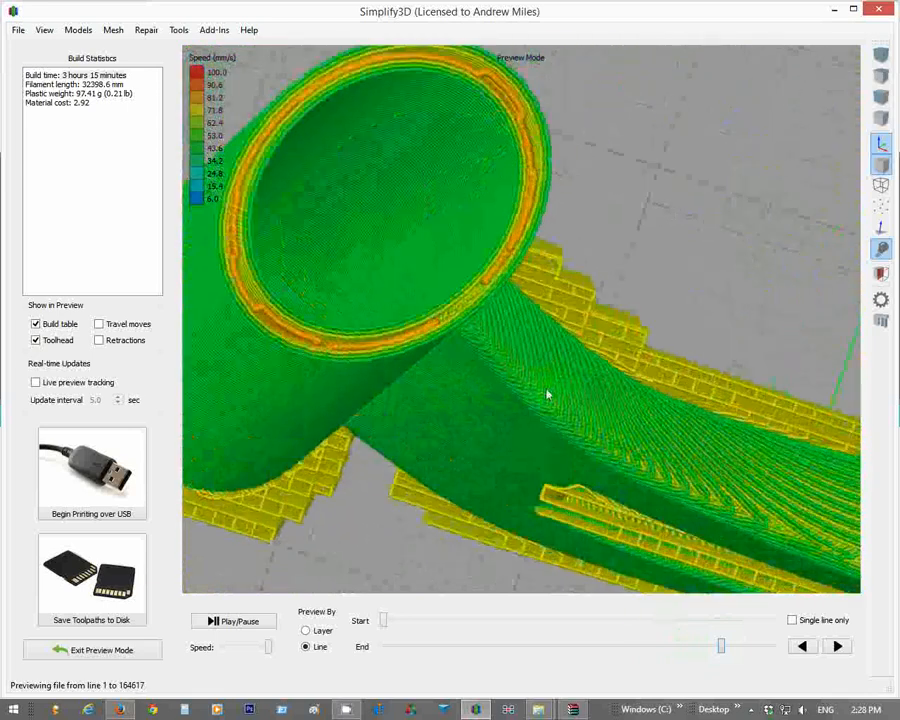
{"action": "left_click_drag", "start_coordinate": [720, 646], "coordinate": [755, 648]}
- Start a new empty project and exit the toolpath preview to return to the cleared build table
{"action": "left_click", "coordinate": [18, 30]}
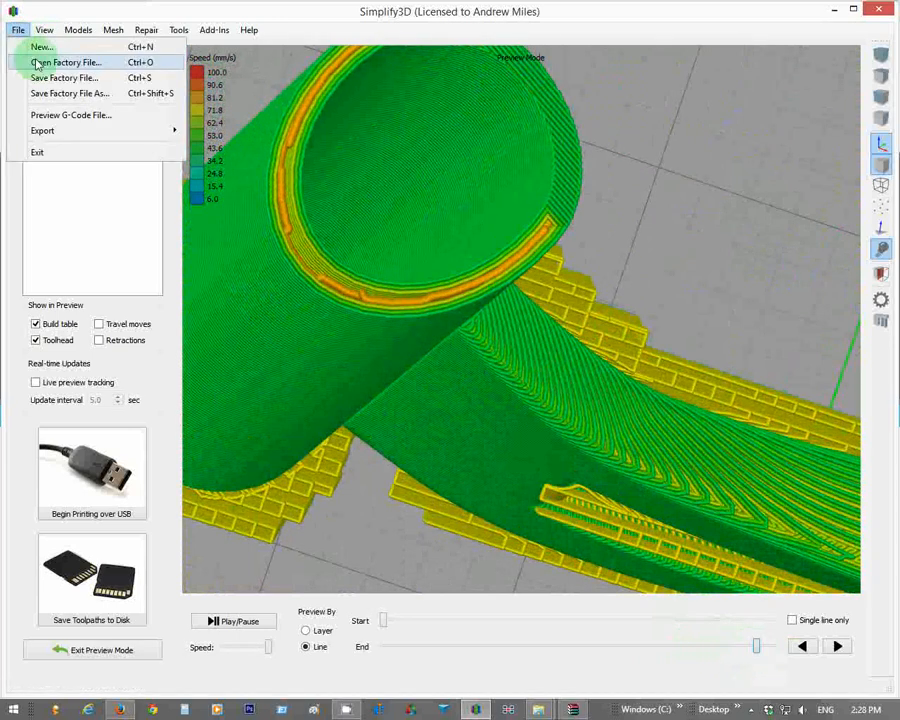
{"action": "left_click", "coordinate": [24, 45]}
{"action": "left_click", "coordinate": [499, 371]}
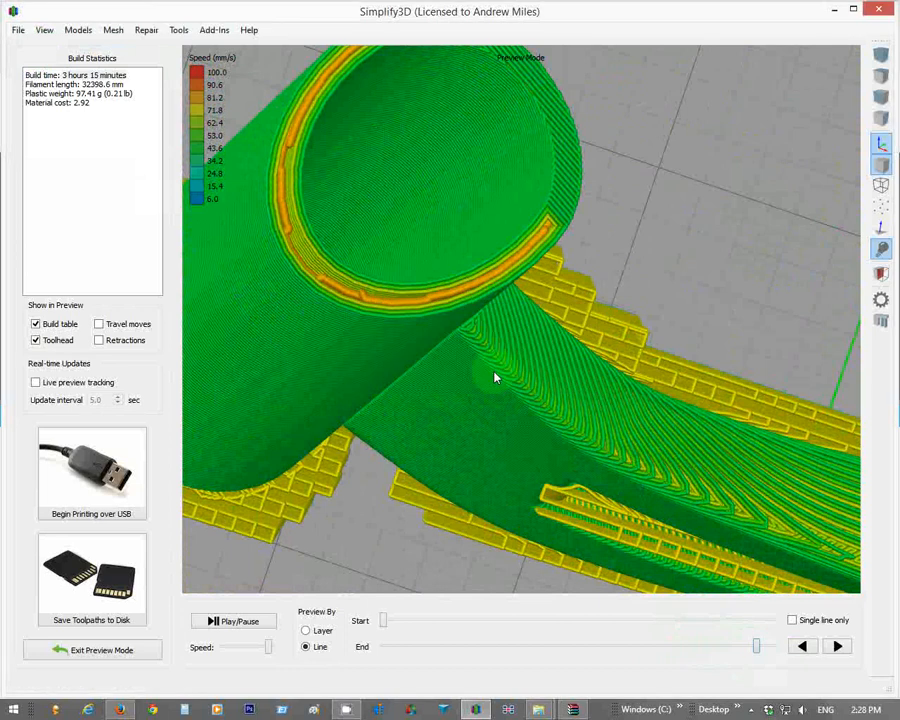
{"action": "left_click", "coordinate": [18, 30]}
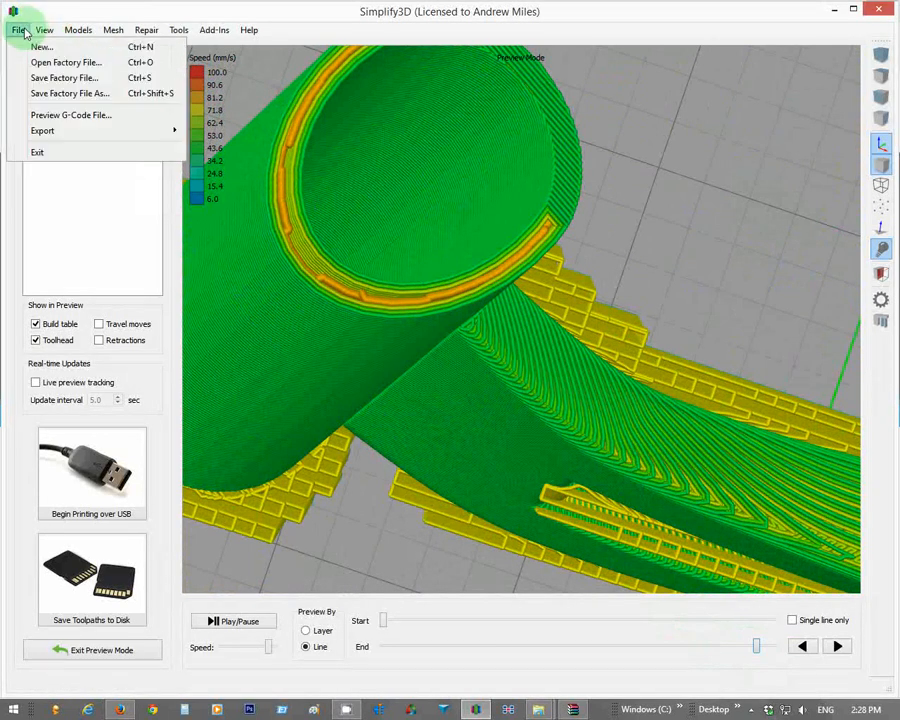
{"action": "left_click", "coordinate": [46, 47]}
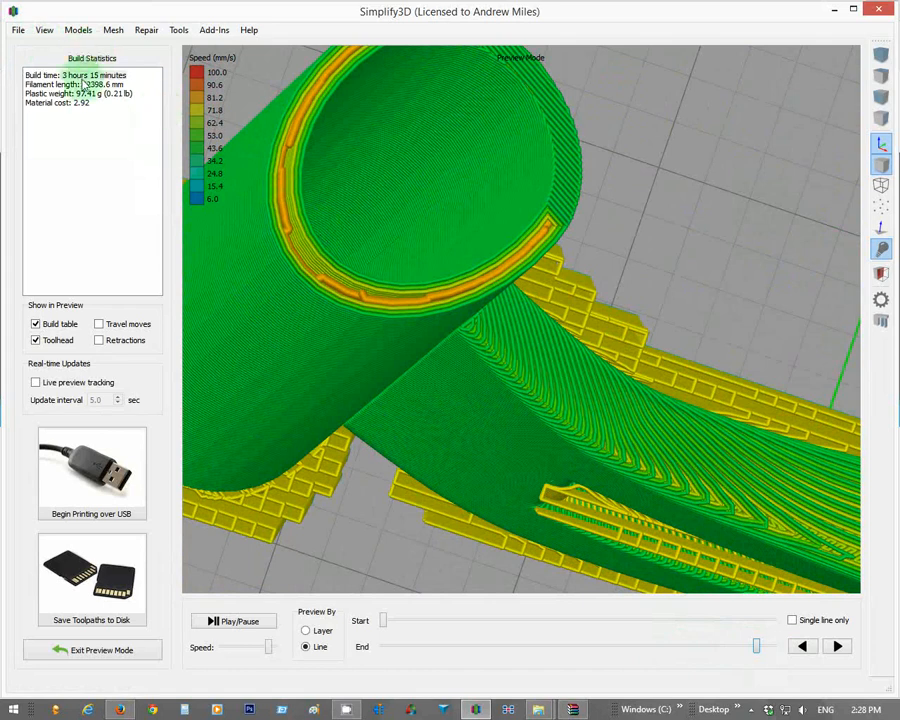
{"action": "left_click_drag", "start_coordinate": [308, 311], "coordinate": [250, 425]}
{"action": "left_click", "coordinate": [127, 648]}
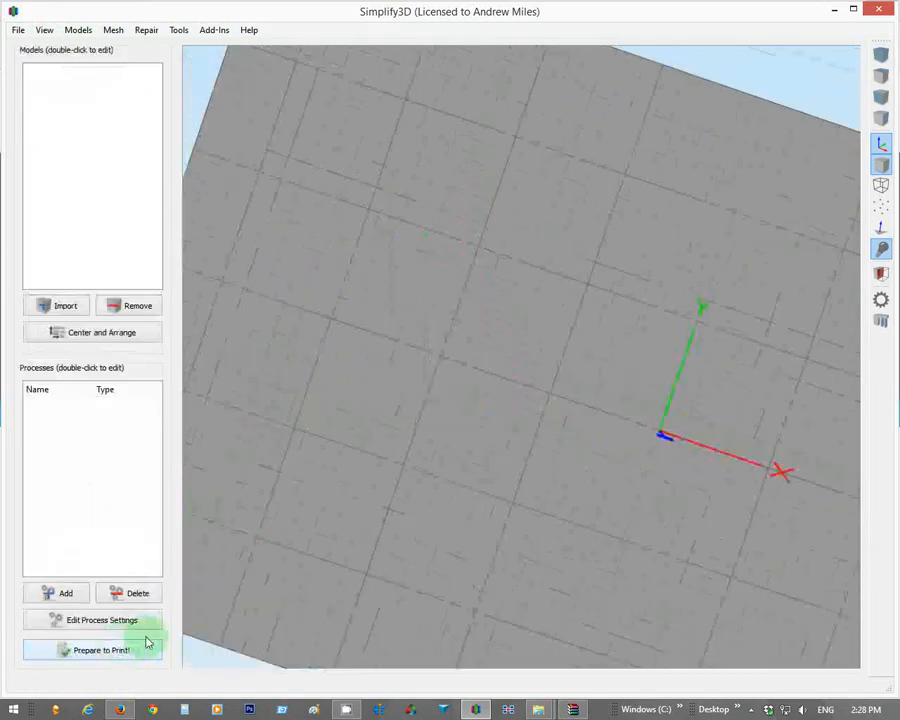
{"action": "left_click_drag", "start_coordinate": [310, 387], "coordinate": [330, 300]}
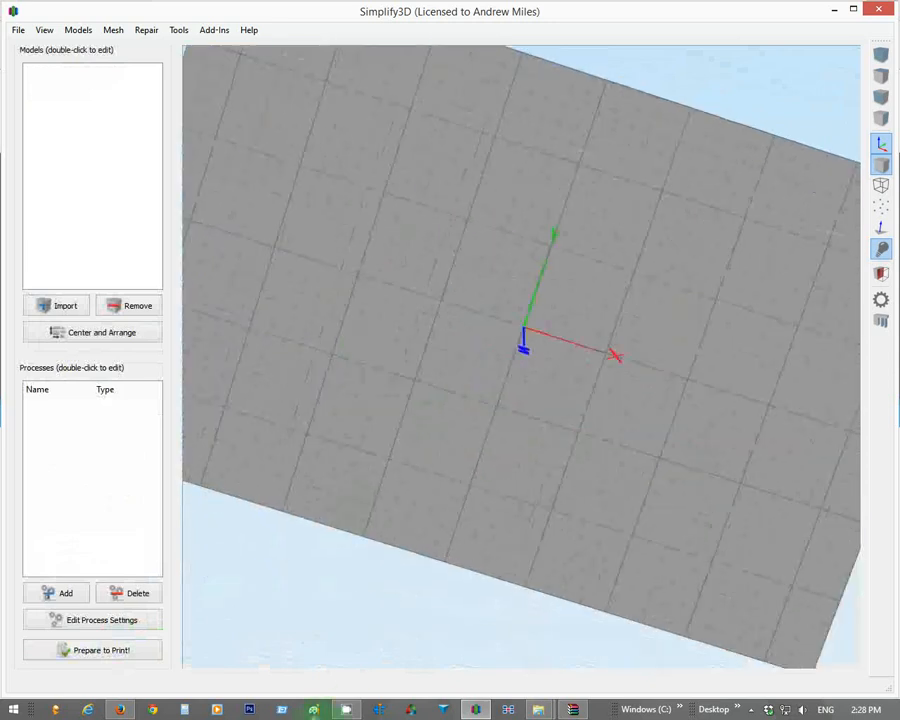
- Switch to the Model Repair Service in Firefox, start over, and upload the SH_left_leg model for repair
{"action": "left_click", "coordinate": [120, 710]}
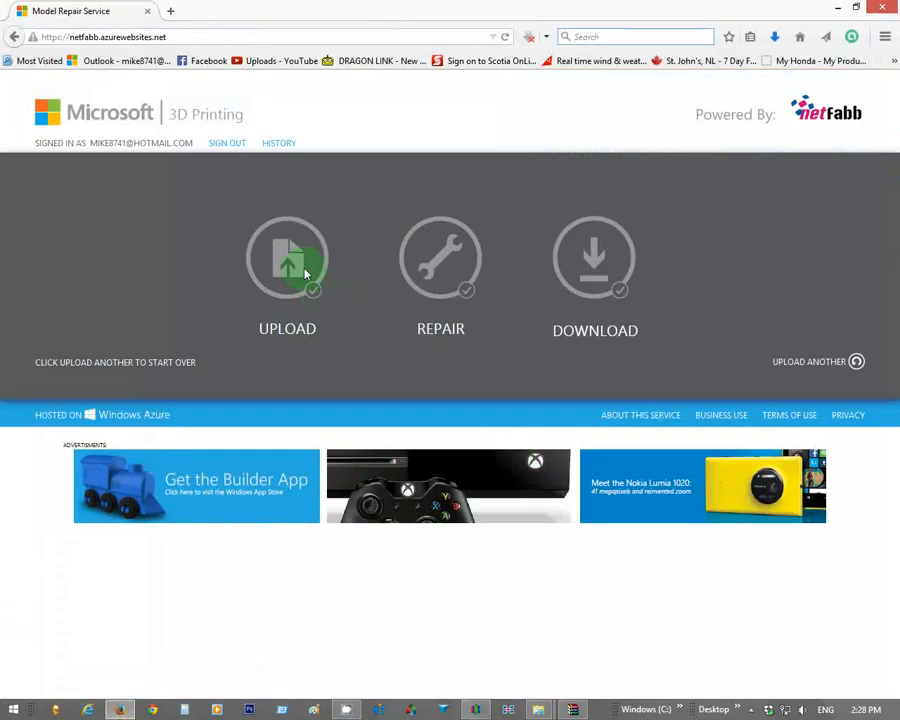
{"action": "left_click", "coordinate": [855, 363]}
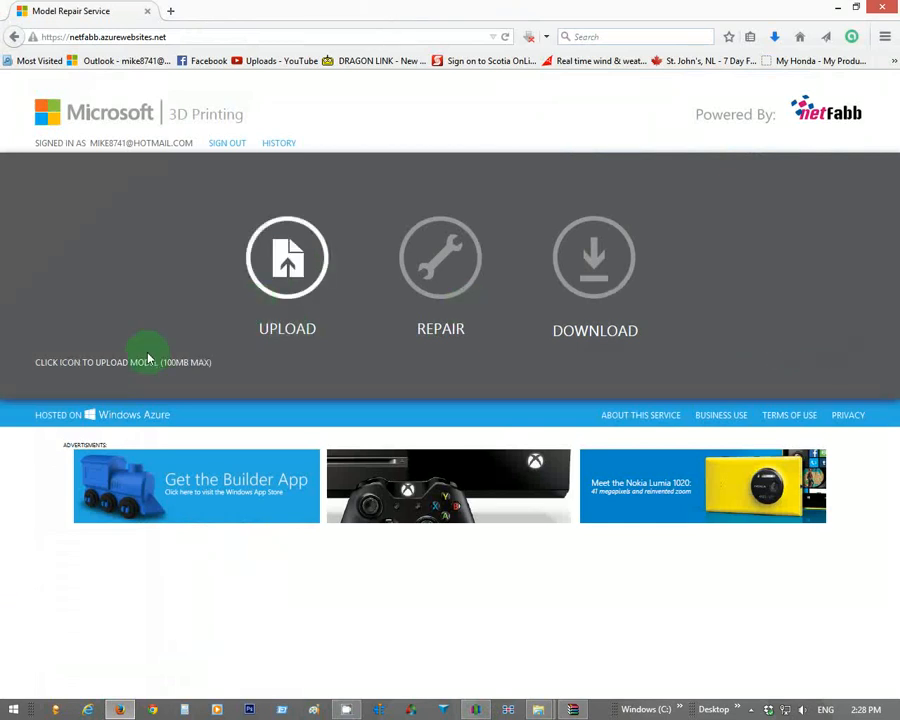
{"action": "left_click", "coordinate": [296, 268]}
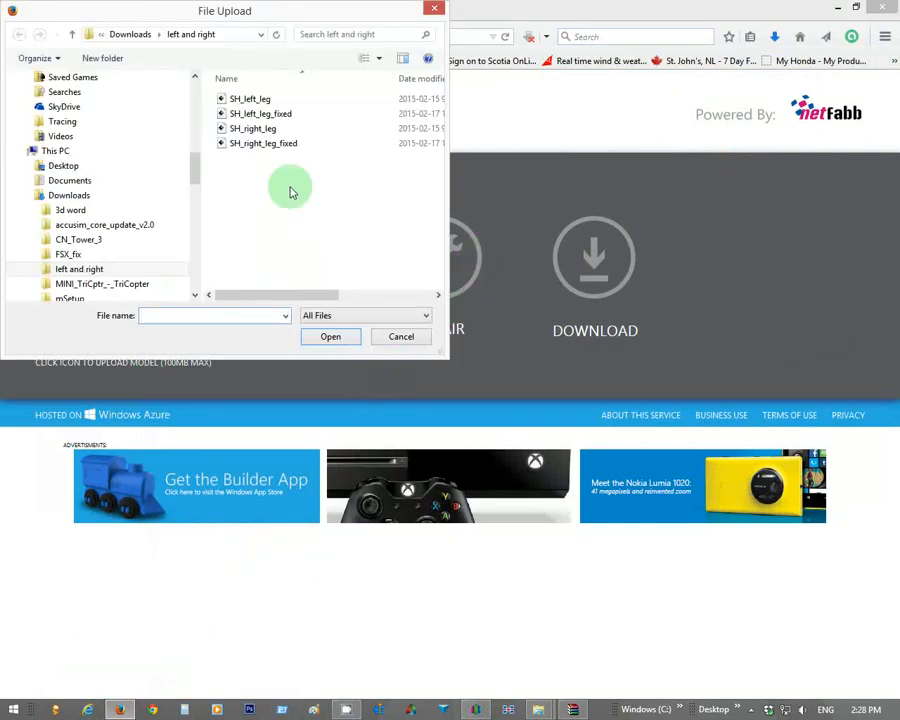
{"action": "left_click", "coordinate": [250, 99]}
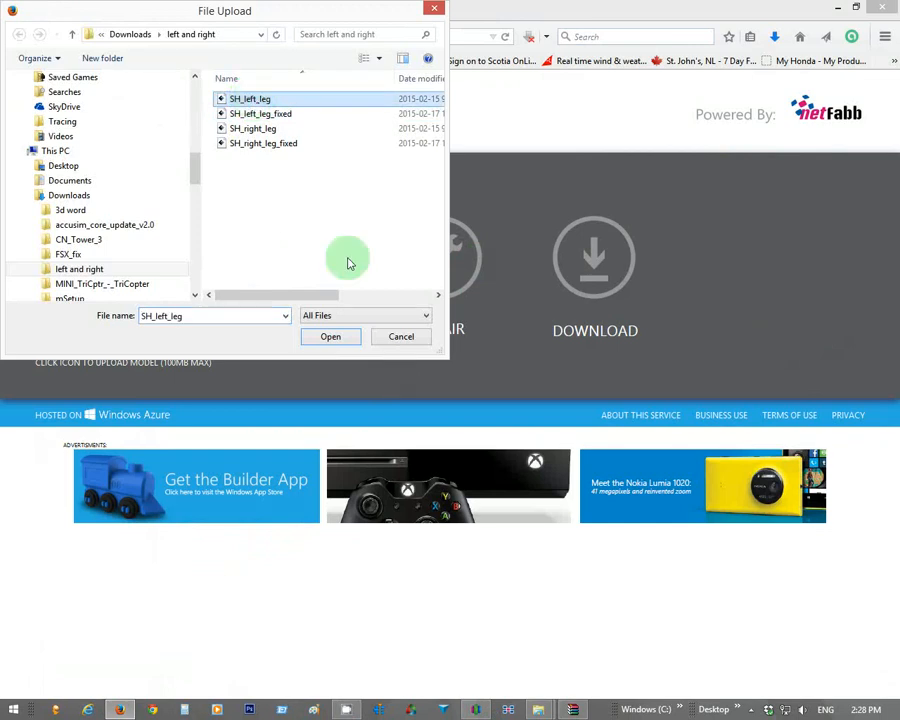
{"action": "left_click", "coordinate": [331, 338]}
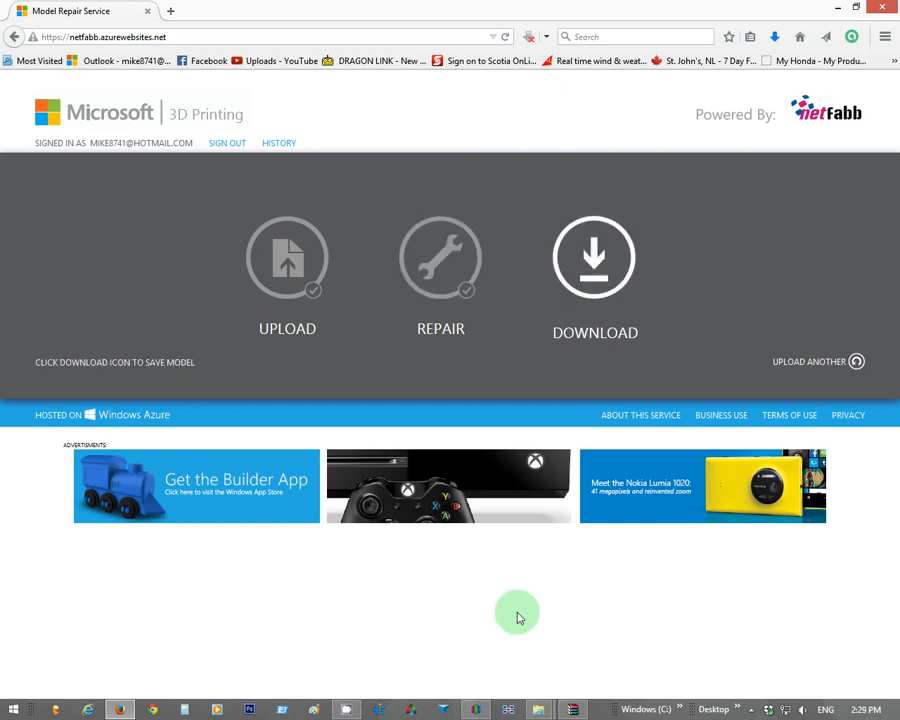
- Download the repaired model and save it as SH_left_leg_fixed.stl
{"action": "left_click", "coordinate": [601, 305]}
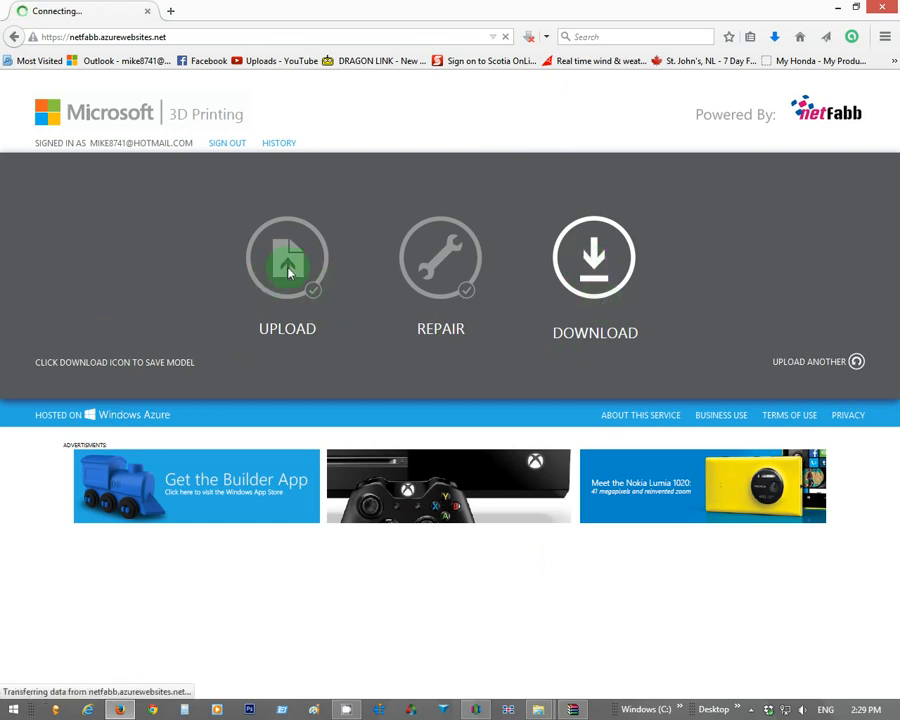
{"action": "left_click", "coordinate": [606, 265]}
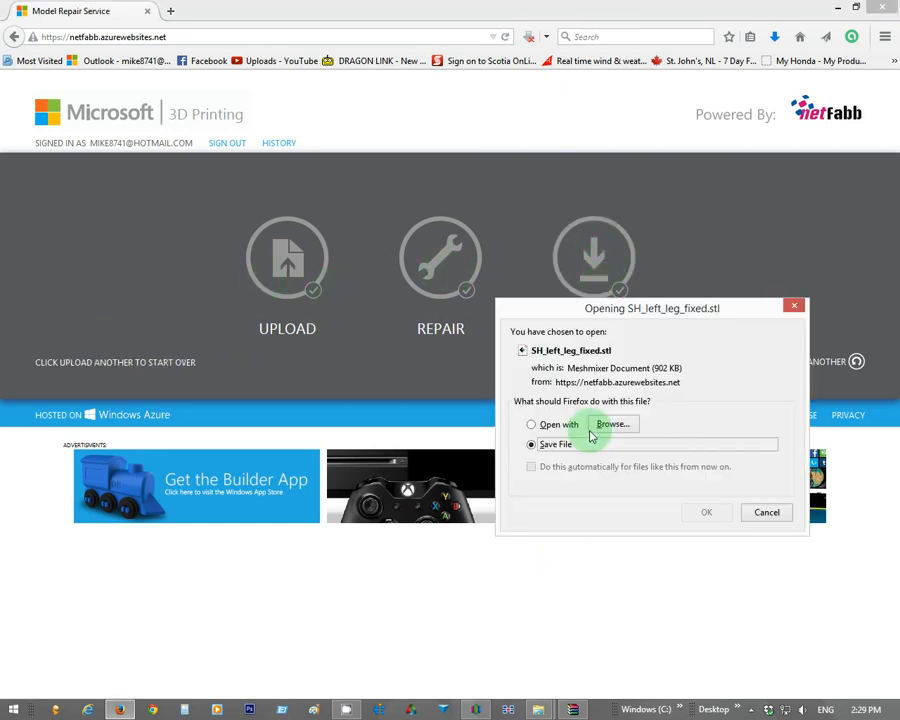
{"action": "left_click", "coordinate": [707, 514]}
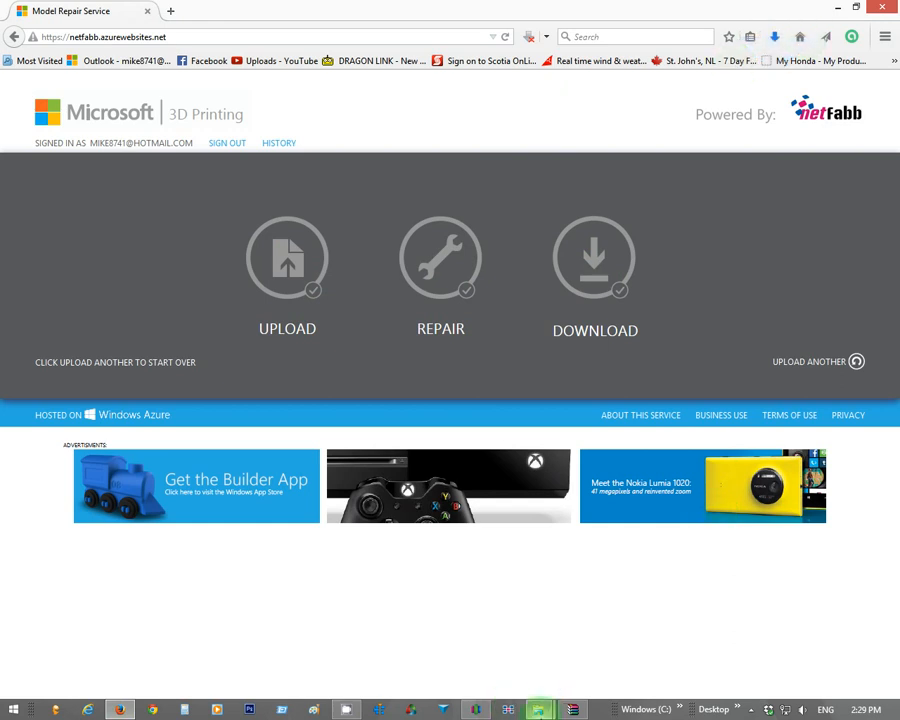
- Switch to Simplify3D and import SH_left_leg_fixed from the left and right folder, accepting the automatic scaling to millimetres
{"action": "left_click", "coordinate": [477, 710]}
{"action": "scroll", "coordinate": [507, 439], "scroll_direction": "up", "scroll_amount": 4}
{"action": "left_click_drag", "start_coordinate": [507, 438], "coordinate": [495, 415]}
{"action": "left_click", "coordinate": [78, 309]}
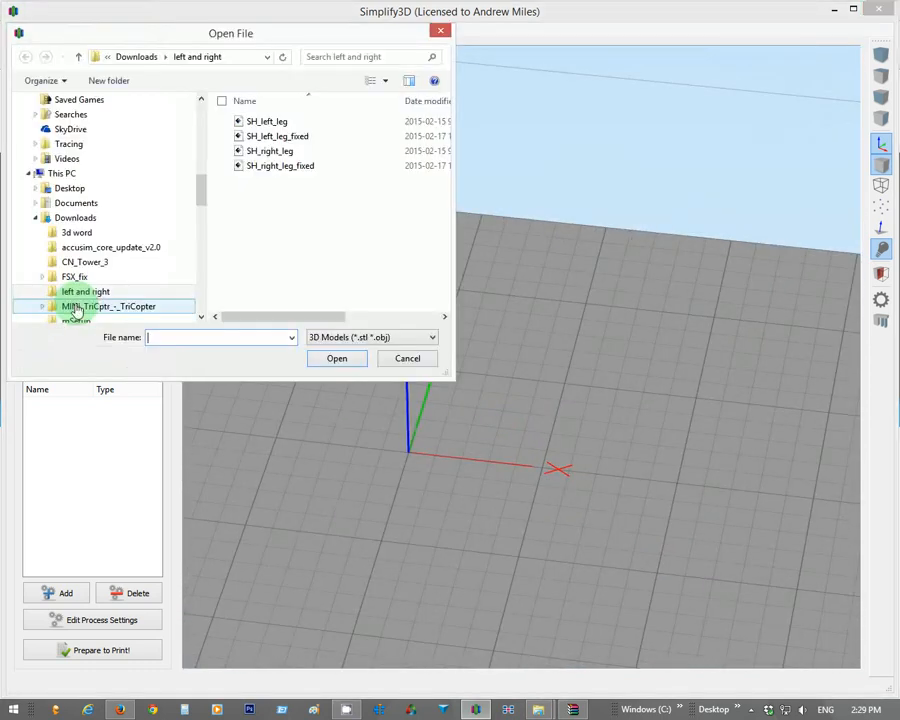
{"action": "left_click", "coordinate": [295, 137]}
{"action": "left_click", "coordinate": [330, 358]}
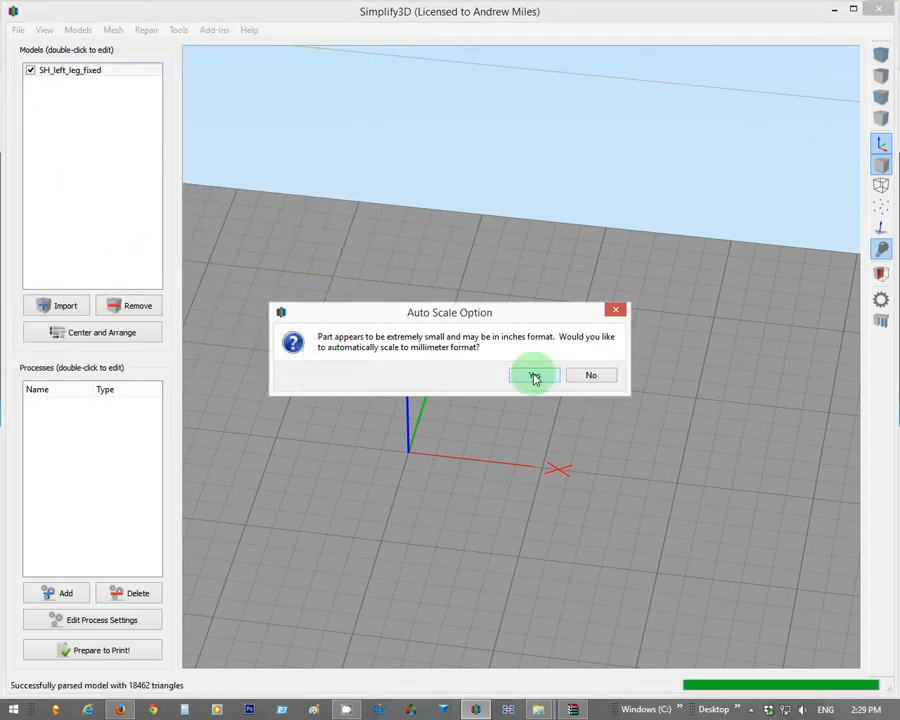
{"action": "left_click", "coordinate": [535, 377]}
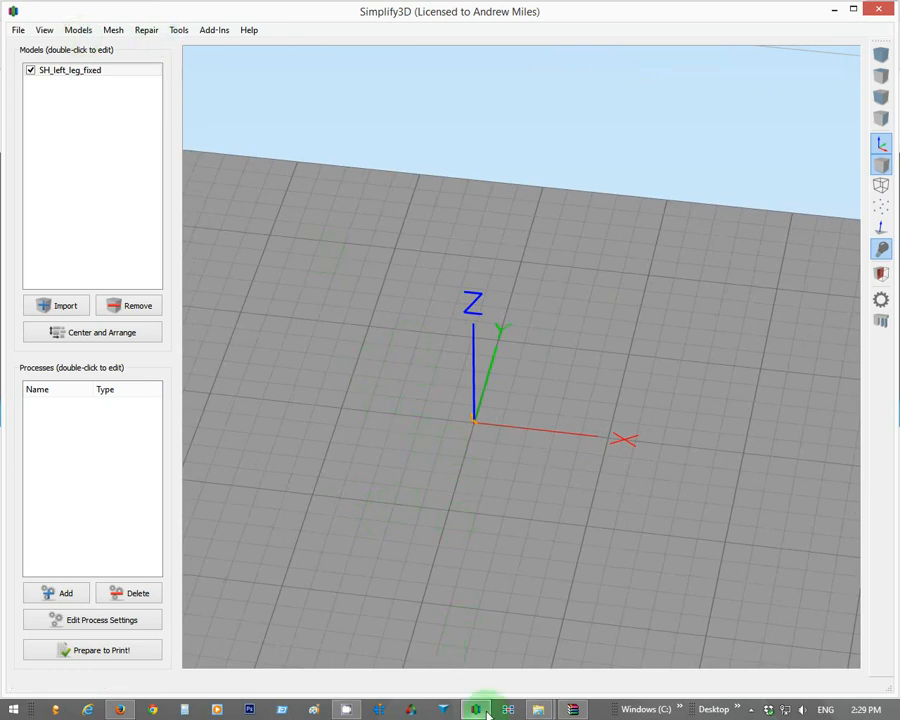
- Set the SH_left_leg_fixed model's uniform scale to 1550 and save its settings
{"action": "double_click", "coordinate": [474, 422]}
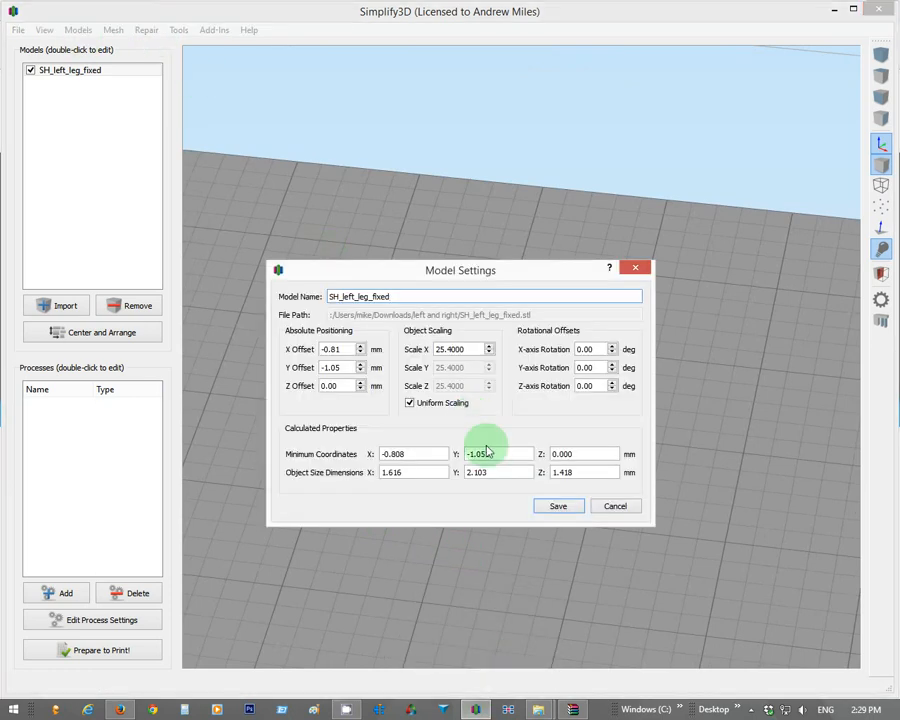
{"action": "left_click_drag", "start_coordinate": [479, 346], "coordinate": [395, 346]}
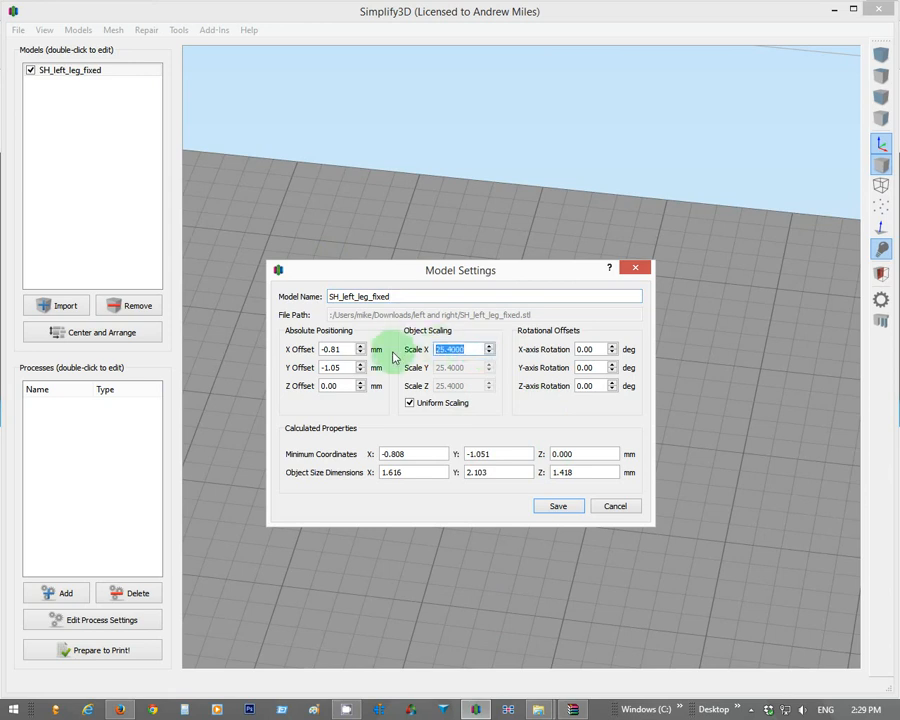
{"action": "type", "text": "1550"}
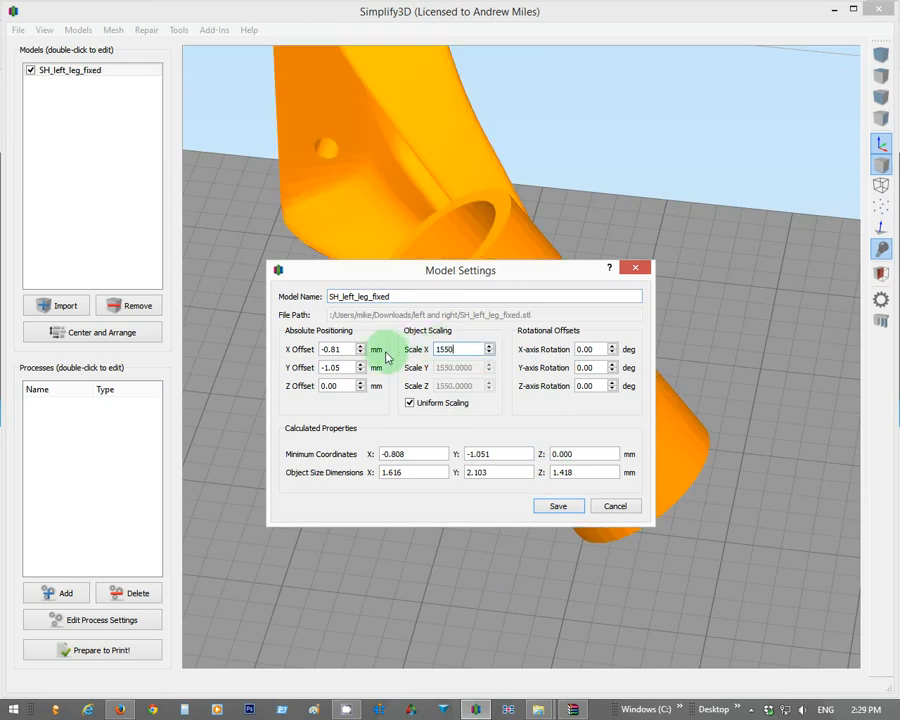
{"action": "left_click", "coordinate": [558, 507]}
{"action": "scroll", "coordinate": [446, 379], "scroll_direction": "down", "scroll_amount": 3}
- Set the leg model's Z-axis rotation to 30 degrees and save its settings
{"action": "left_click_drag", "start_coordinate": [446, 379], "coordinate": [498, 362]}
{"action": "double_click", "coordinate": [498, 362]}
{"action": "left_click", "coordinate": [613, 381]}
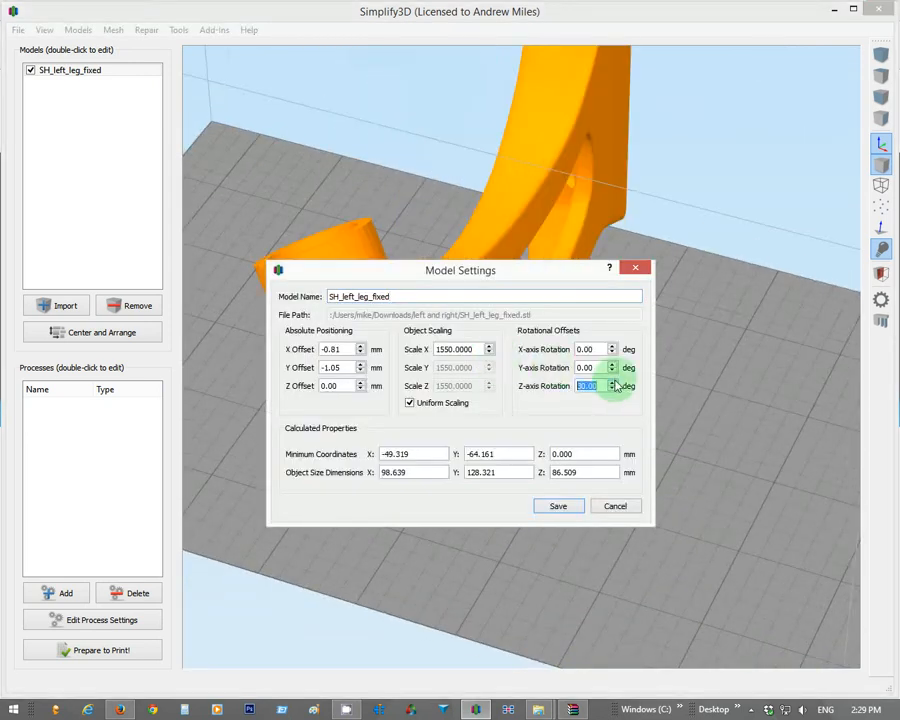
{"action": "left_click", "coordinate": [556, 507]}
{"action": "scroll", "coordinate": [494, 436], "scroll_direction": "down", "scroll_amount": 3}
{"action": "left_click_drag", "start_coordinate": [494, 436], "coordinate": [842, 319]}
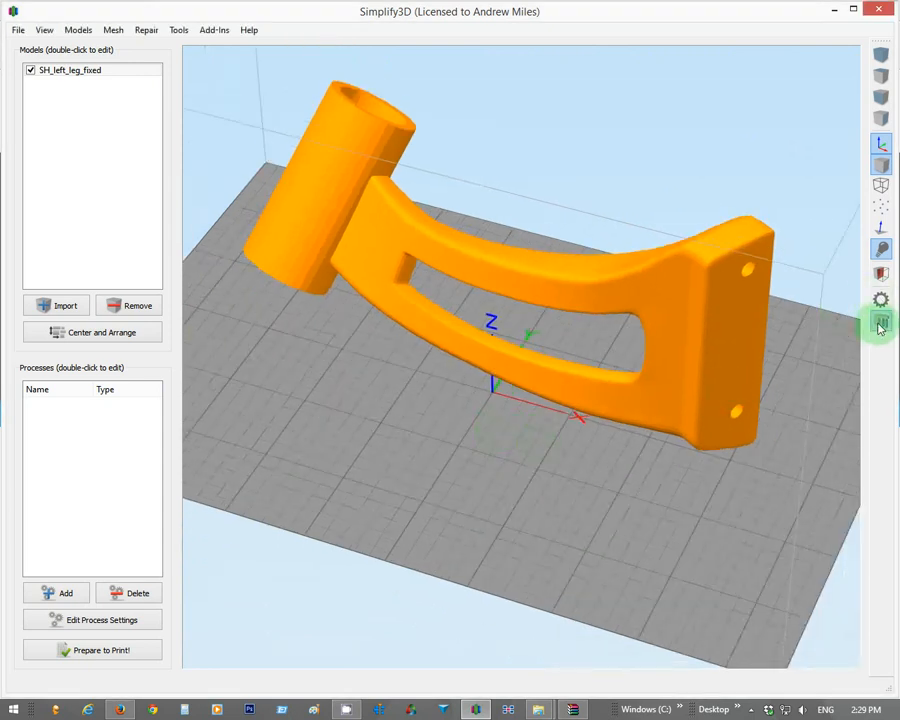
- Generate supports for the leg based on overhang angle, with 2.00 mm pillar resolution and a 40-degree maximum overhang
{"action": "left_click", "coordinate": [880, 325]}
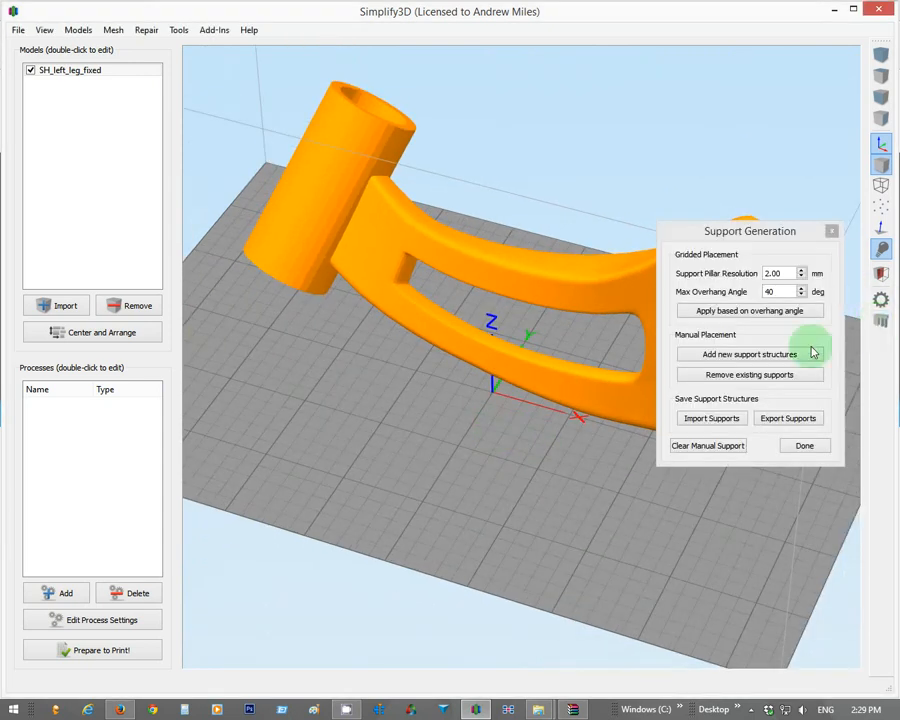
{"action": "left_click", "coordinate": [729, 311]}
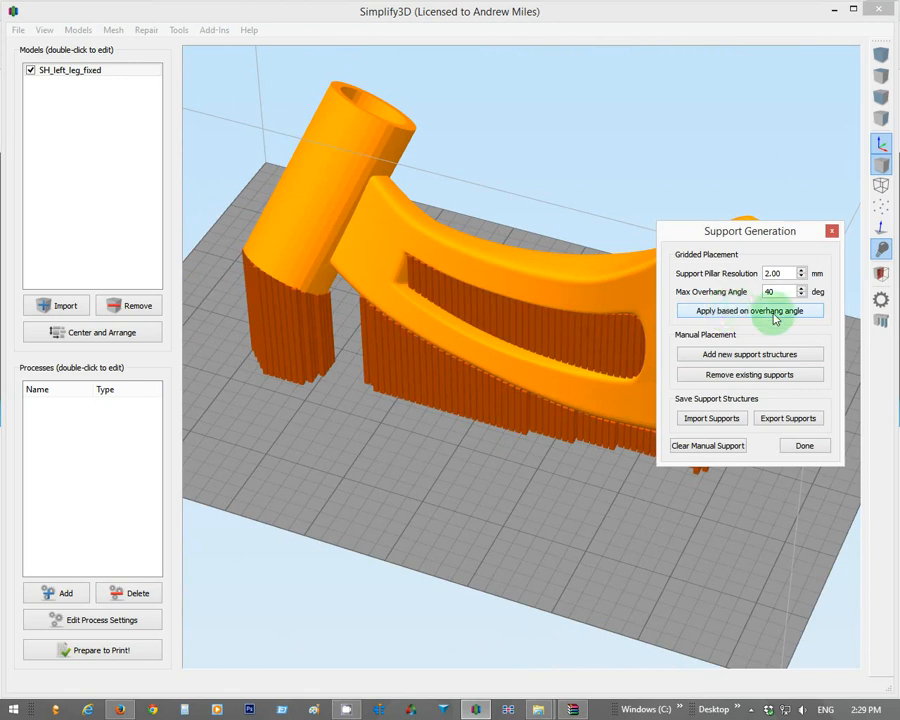
{"action": "left_click_drag", "start_coordinate": [475, 380], "coordinate": [396, 370]}
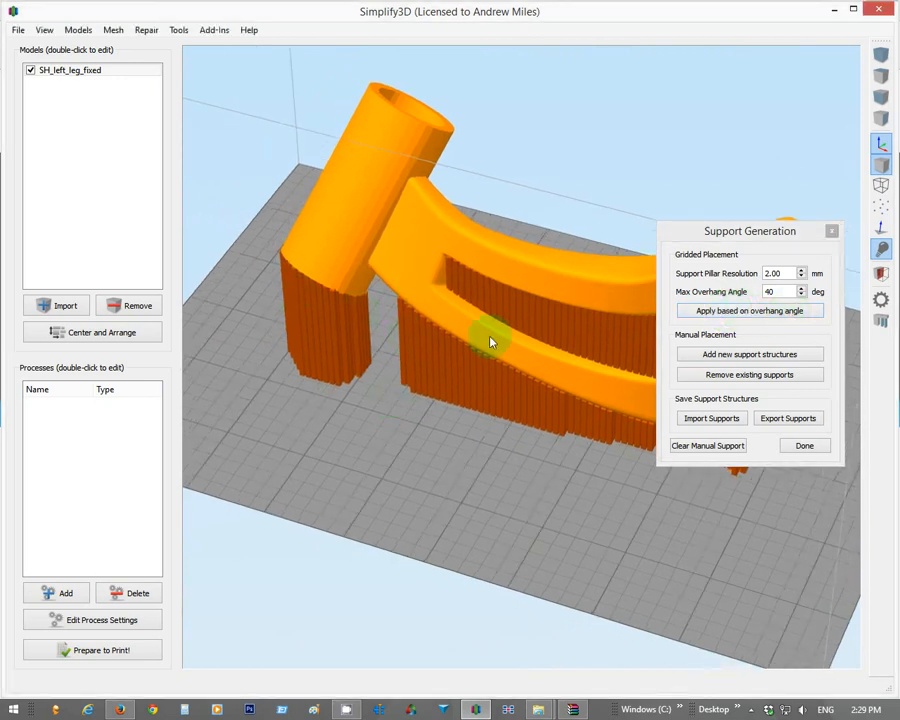
- Manually add support pillars under the arm's lower edge, filling the gap towards its junction with the tube
{"action": "left_click", "coordinate": [714, 358]}
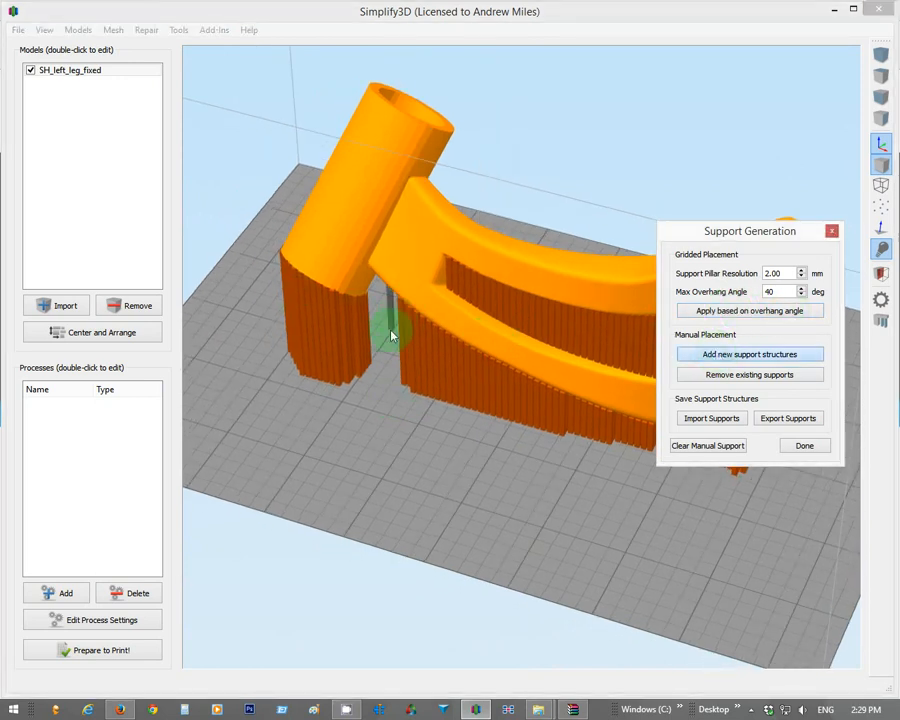
{"action": "left_click_drag", "start_coordinate": [371, 364], "coordinate": [403, 297]}
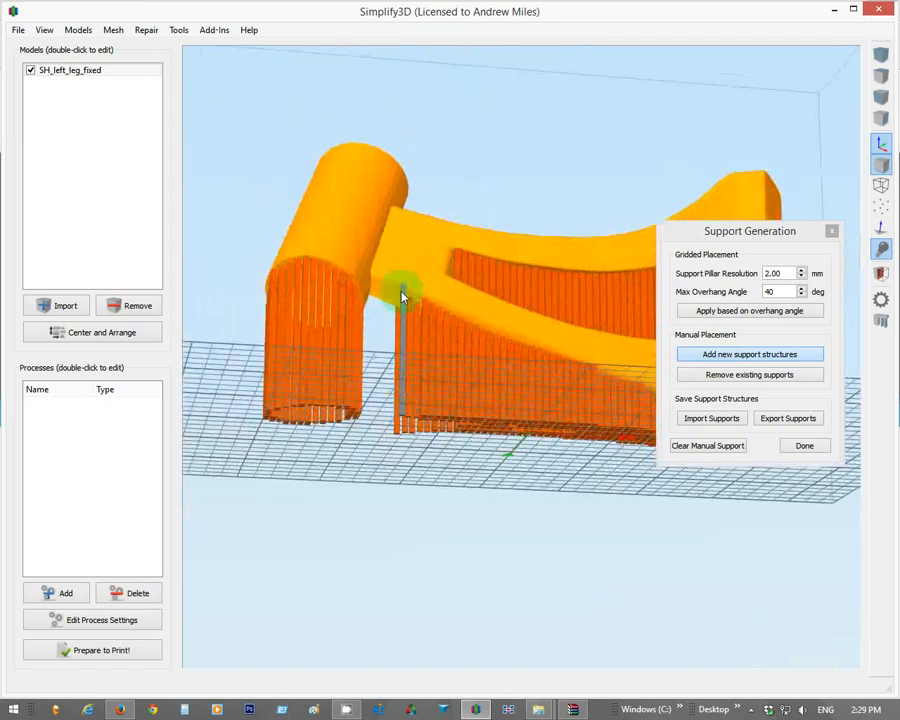
{"action": "scroll", "coordinate": [394, 329], "scroll_direction": "up", "scroll_amount": 2}
{"action": "scroll", "coordinate": [410, 325], "scroll_direction": "up", "scroll_amount": 5}
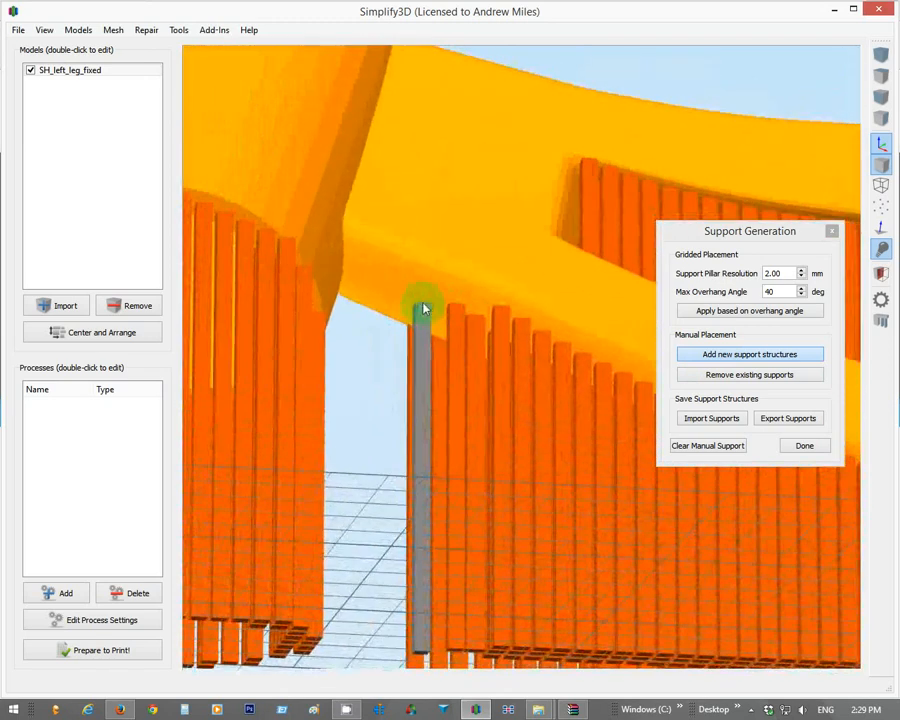
{"action": "left_click", "coordinate": [440, 290]}
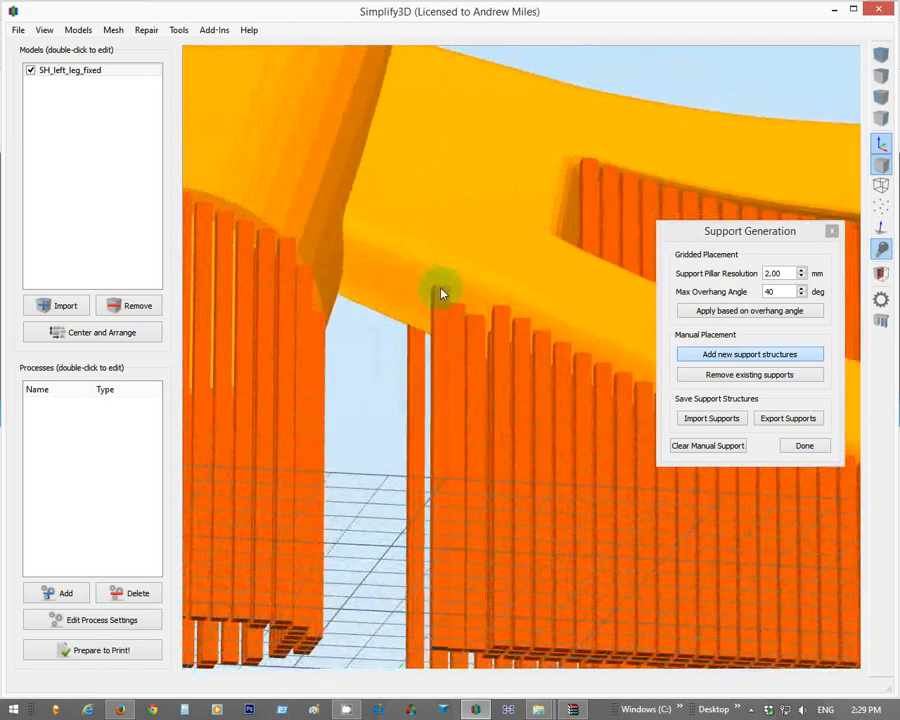
{"action": "left_click", "coordinate": [423, 285]}
{"action": "left_click", "coordinate": [398, 276]}
{"action": "left_click", "coordinate": [377, 267]}
{"action": "left_click", "coordinate": [363, 263]}
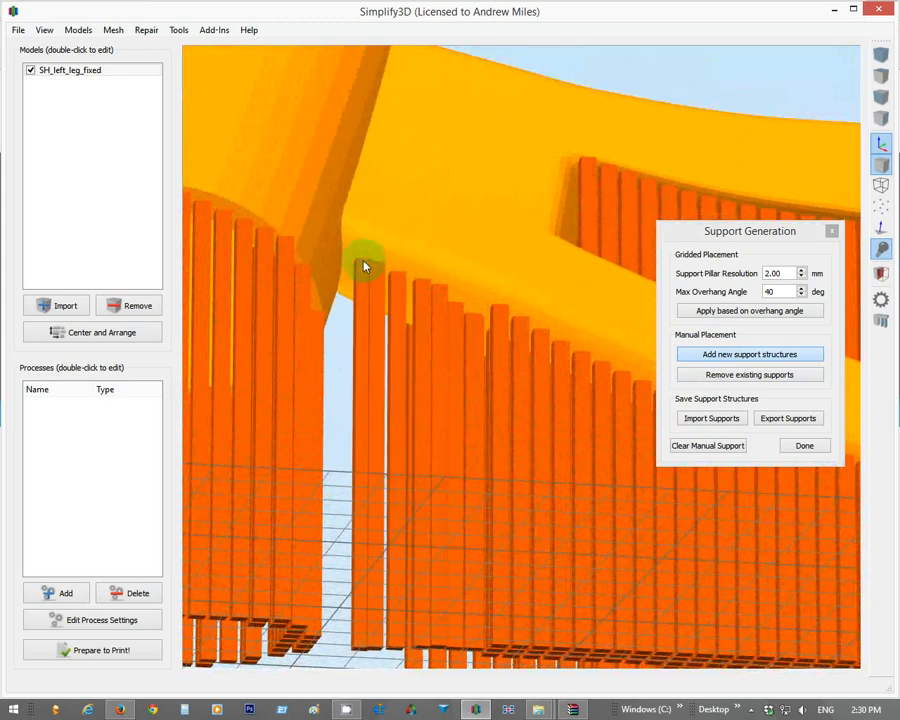
- Add further support pillars from the underside along the inner part of the arm's edge beside the tube
{"action": "left_click_drag", "start_coordinate": [485, 306], "coordinate": [212, 322]}
{"action": "left_click_drag", "start_coordinate": [333, 371], "coordinate": [405, 193]}
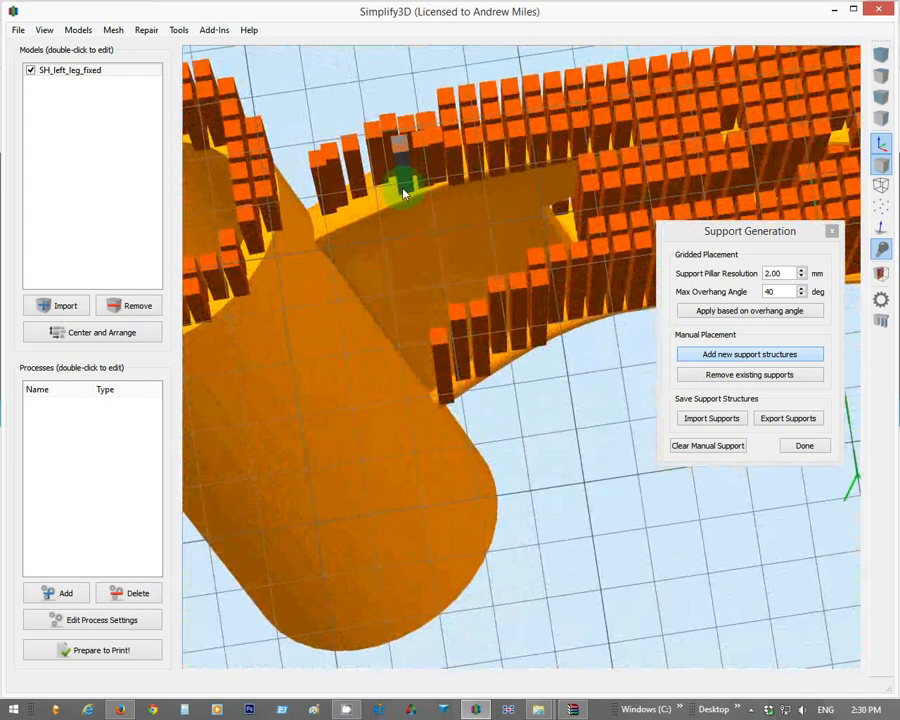
{"action": "left_click", "coordinate": [372, 209]}
{"action": "left_click", "coordinate": [358, 219]}
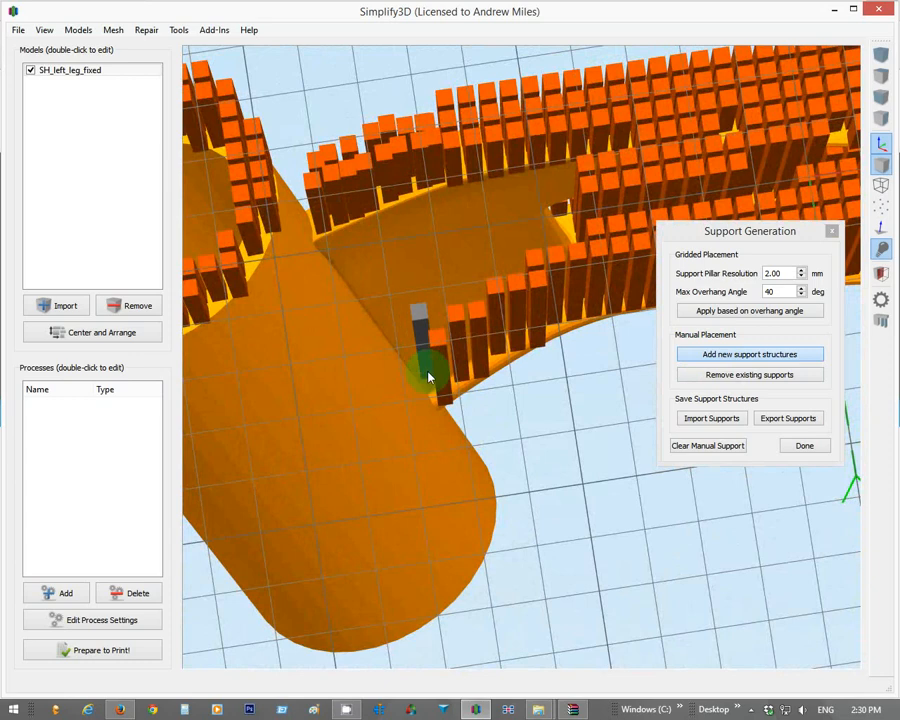
- Activate removal of existing supports and examine the pillars inside the end plate's two mounting holes up close
{"action": "scroll", "coordinate": [446, 378], "scroll_direction": "down", "scroll_amount": 4}
{"action": "left_click_drag", "start_coordinate": [520, 333], "coordinate": [800, 380]}
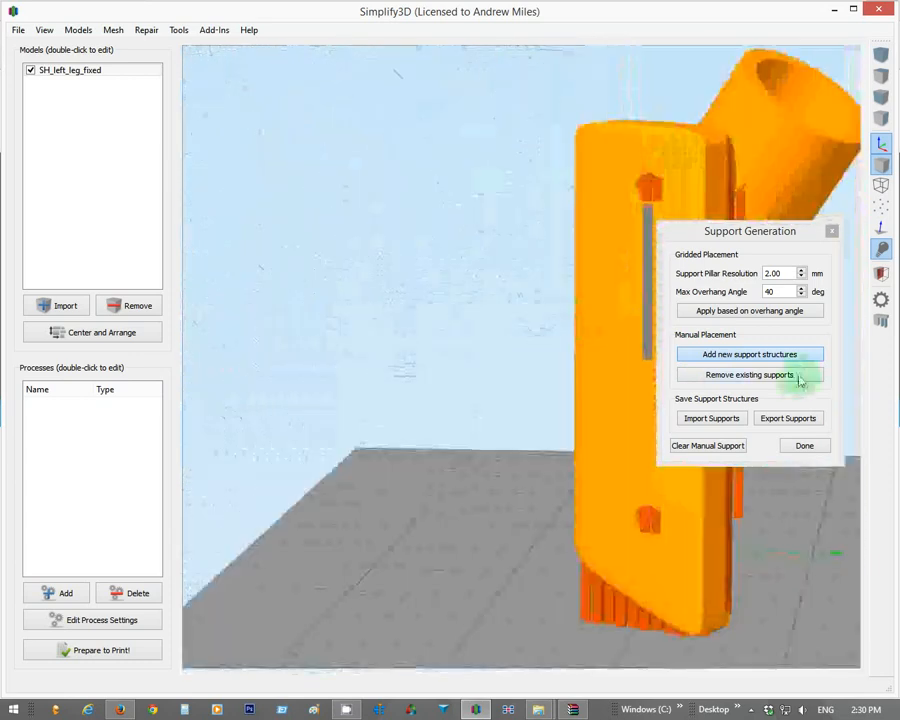
{"action": "left_click", "coordinate": [800, 376]}
{"action": "left_click_drag", "start_coordinate": [596, 358], "coordinate": [530, 362]}
{"action": "scroll", "coordinate": [510, 320], "scroll_direction": "up", "scroll_amount": 3}
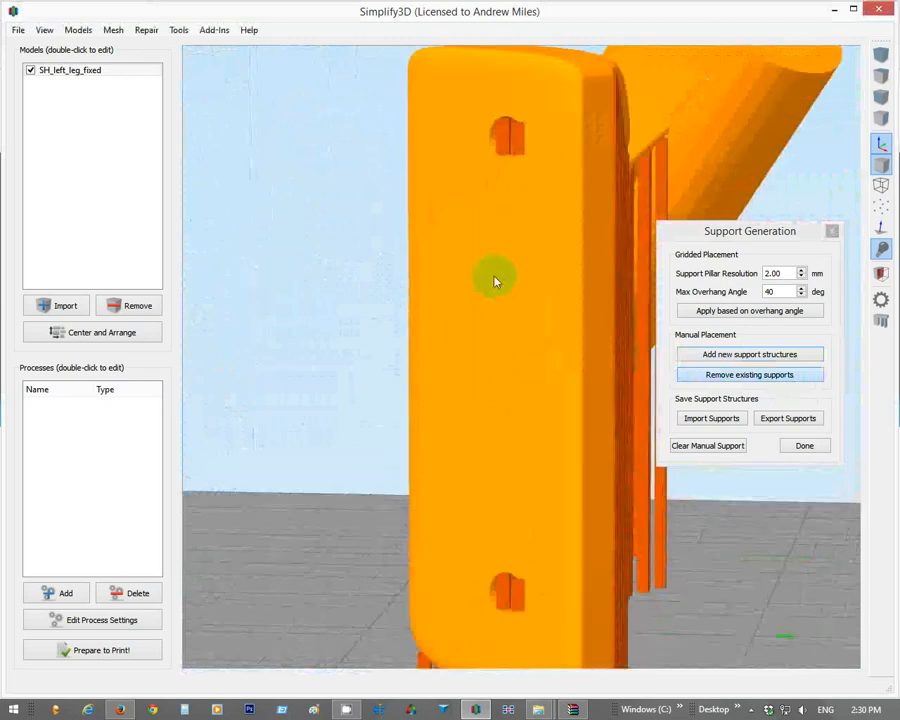
{"action": "left_click_drag", "start_coordinate": [495, 281], "coordinate": [548, 278]}
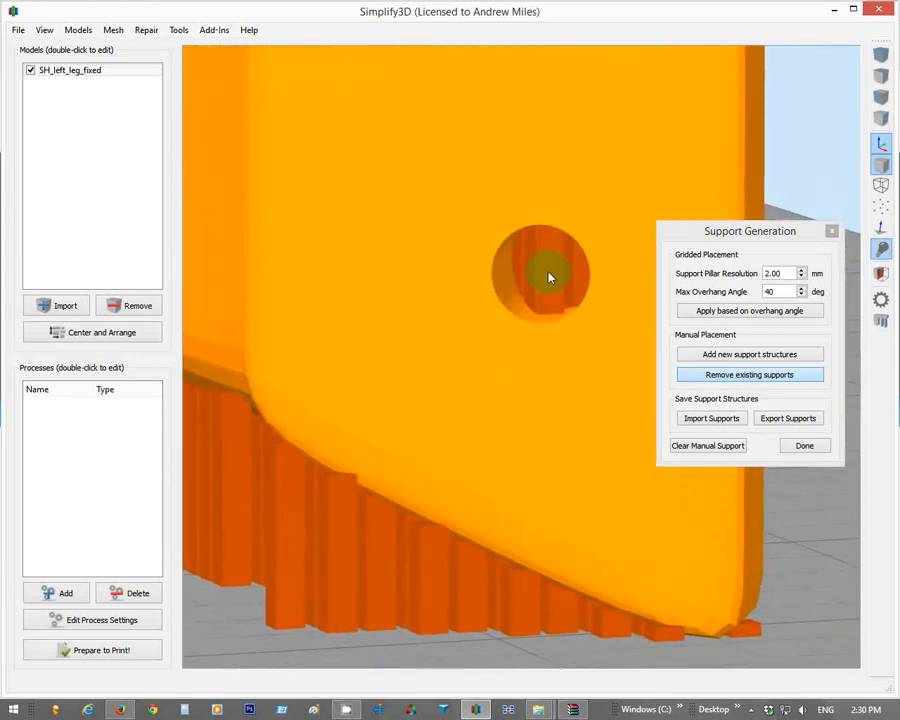
- Enable a Z-axis cross section, set it to 17.12 mm, and examine the supports inside the end plate's lower mounting hole
{"action": "left_click", "coordinate": [882, 280]}
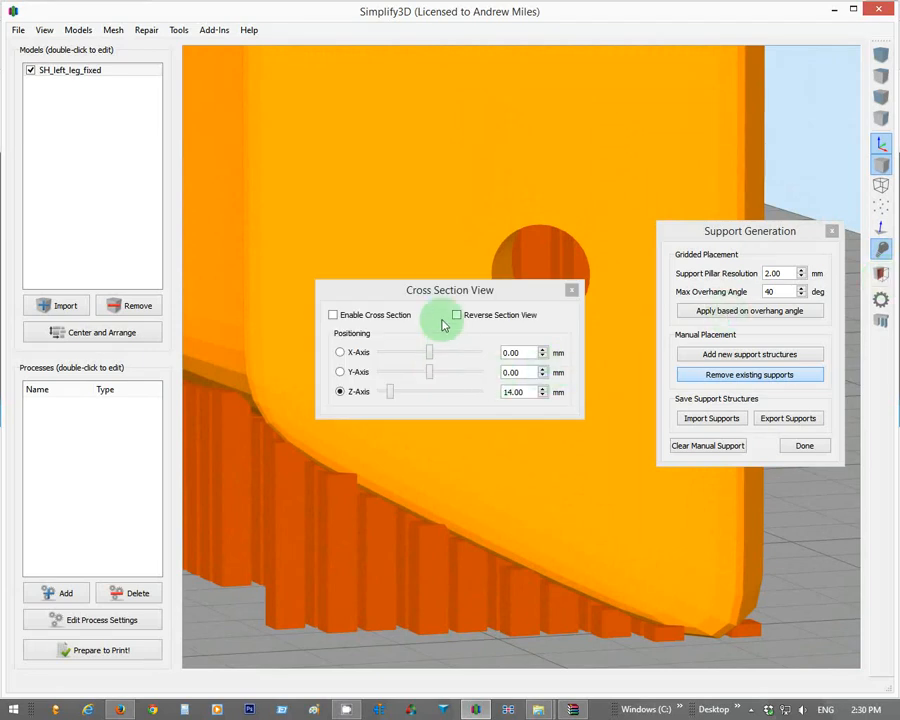
{"action": "left_click", "coordinate": [333, 315]}
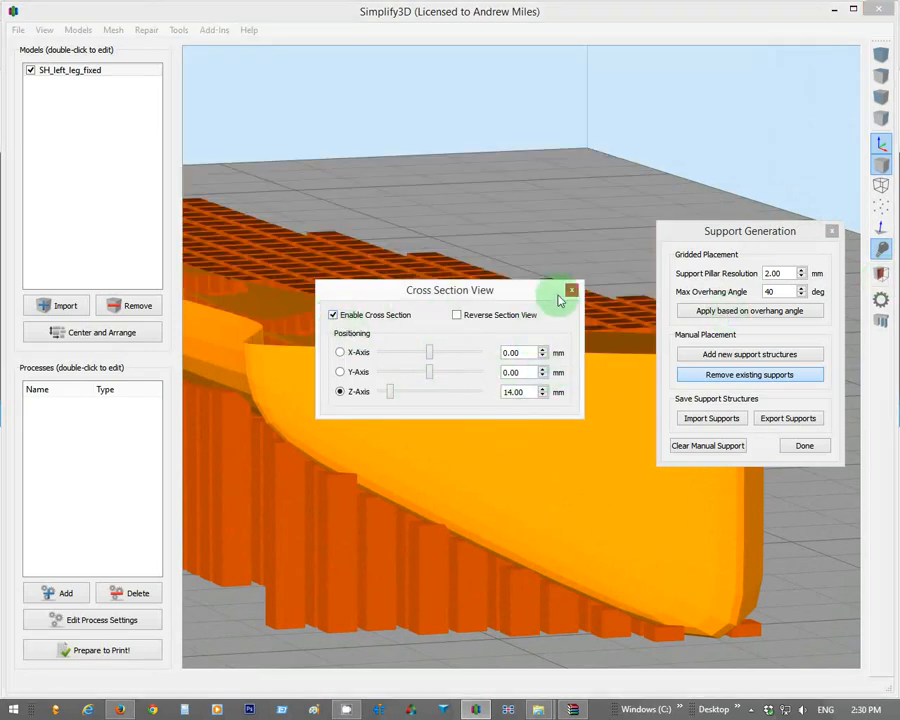
{"action": "left_click_drag", "start_coordinate": [545, 298], "coordinate": [418, 545]}
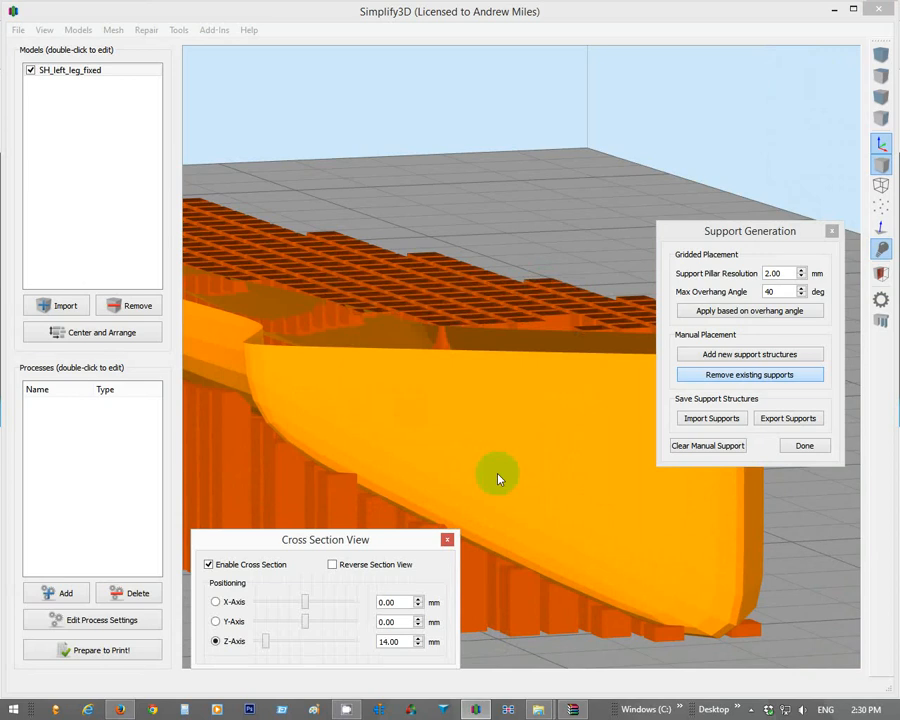
{"action": "left_click_drag", "start_coordinate": [684, 231], "coordinate": [696, 56]}
{"action": "scroll", "coordinate": [570, 369], "scroll_direction": "down", "scroll_amount": 3}
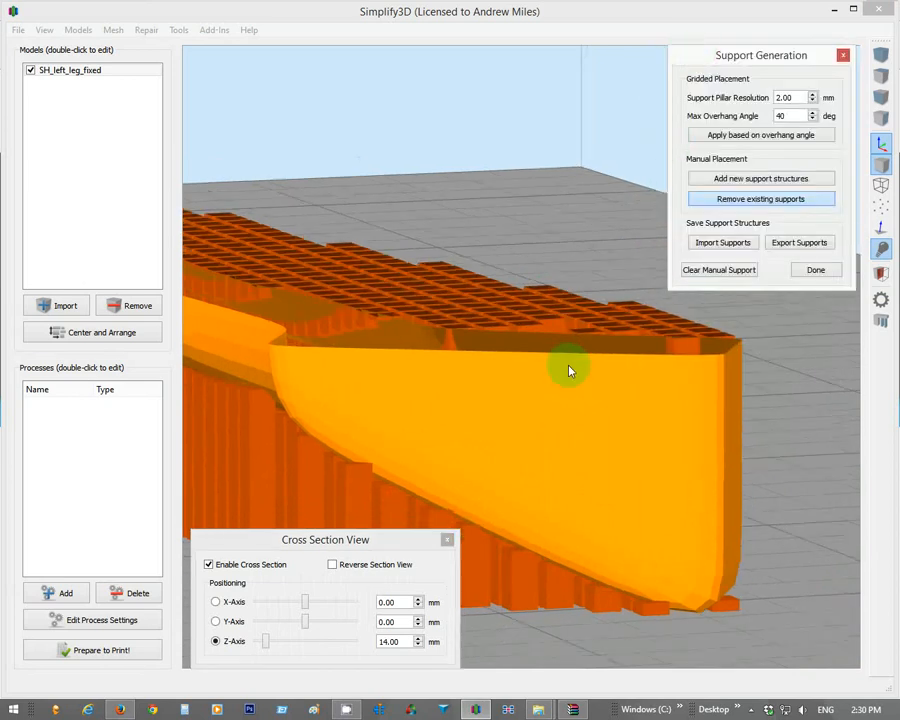
{"action": "left_click_drag", "start_coordinate": [261, 648], "coordinate": [268, 648]}
{"action": "left_click_drag", "start_coordinate": [478, 375], "coordinate": [524, 341]}
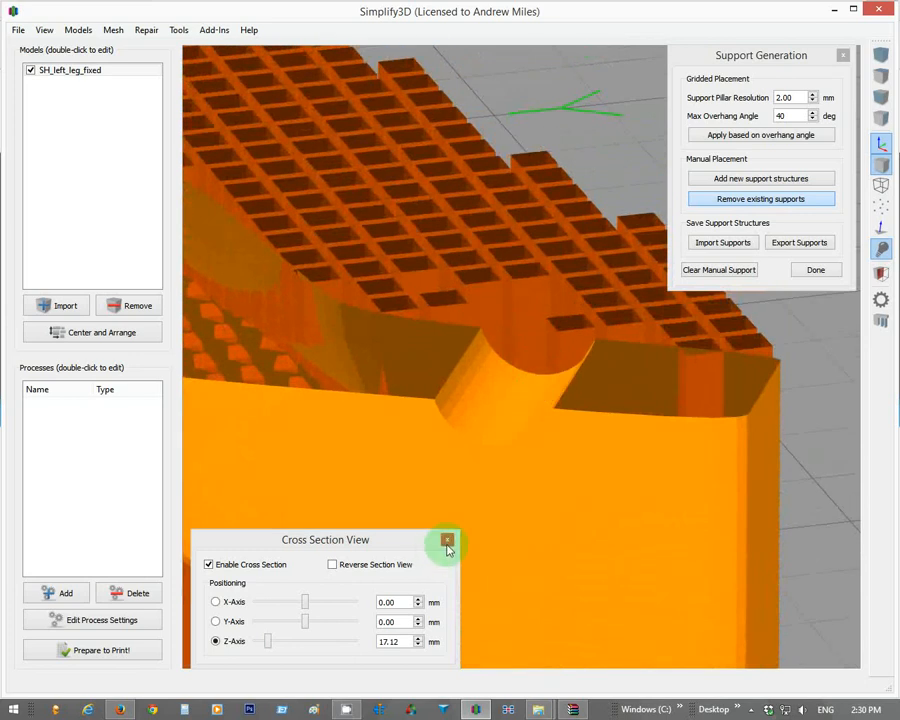
{"action": "scroll", "coordinate": [490, 449], "scroll_direction": "down", "scroll_amount": 5}
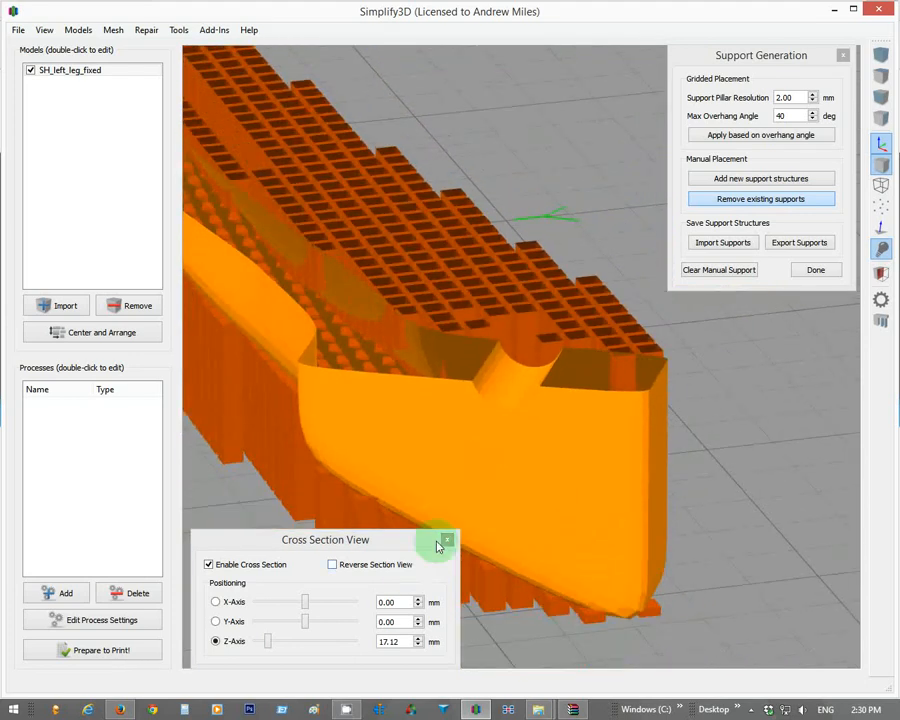
- Finish support generation without removing any pillars and disable the cross section so the complete model is displayed
{"action": "left_click", "coordinate": [447, 539]}
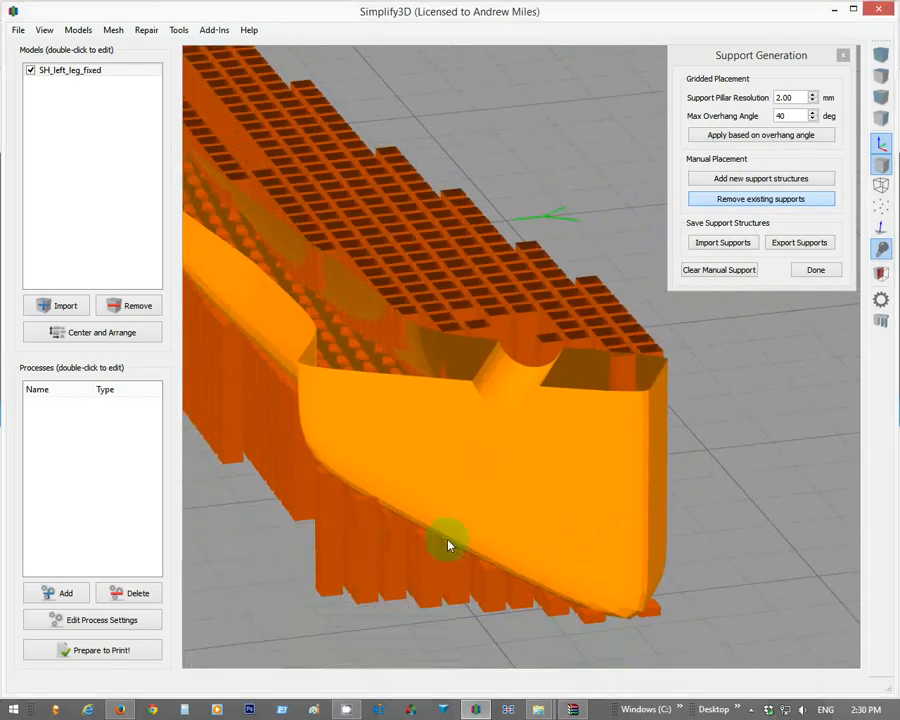
{"action": "left_click", "coordinate": [842, 56]}
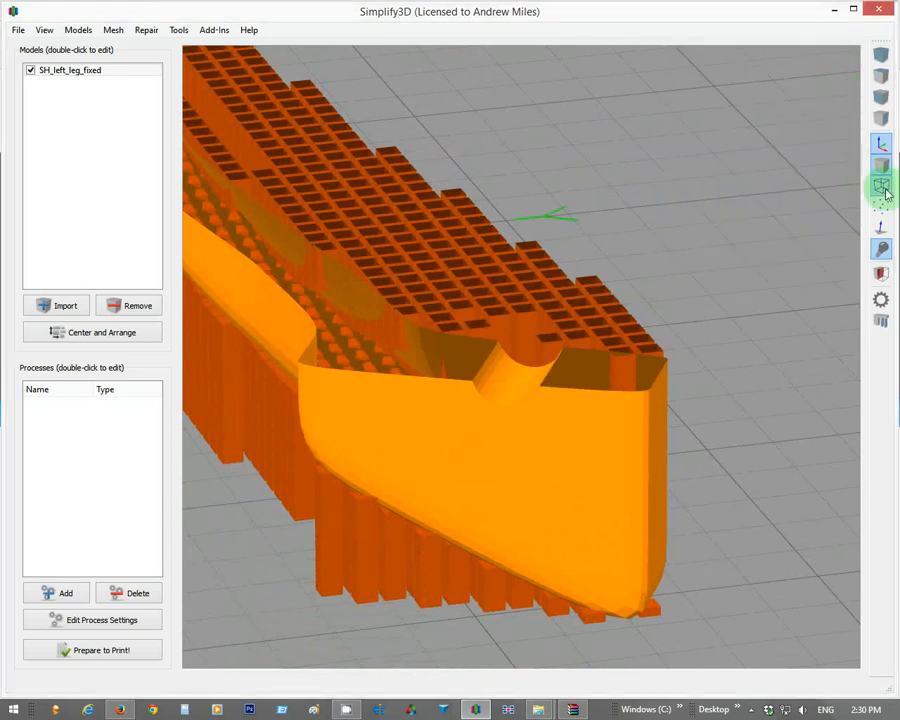
{"action": "left_click", "coordinate": [882, 188]}
{"action": "left_click", "coordinate": [882, 188]}
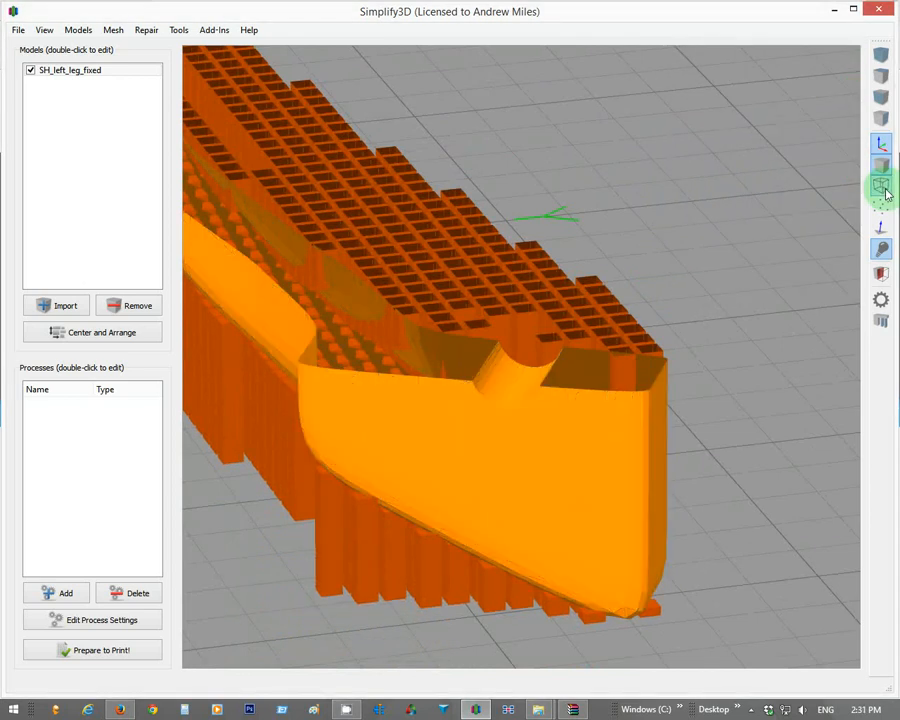
{"action": "left_click", "coordinate": [882, 276]}
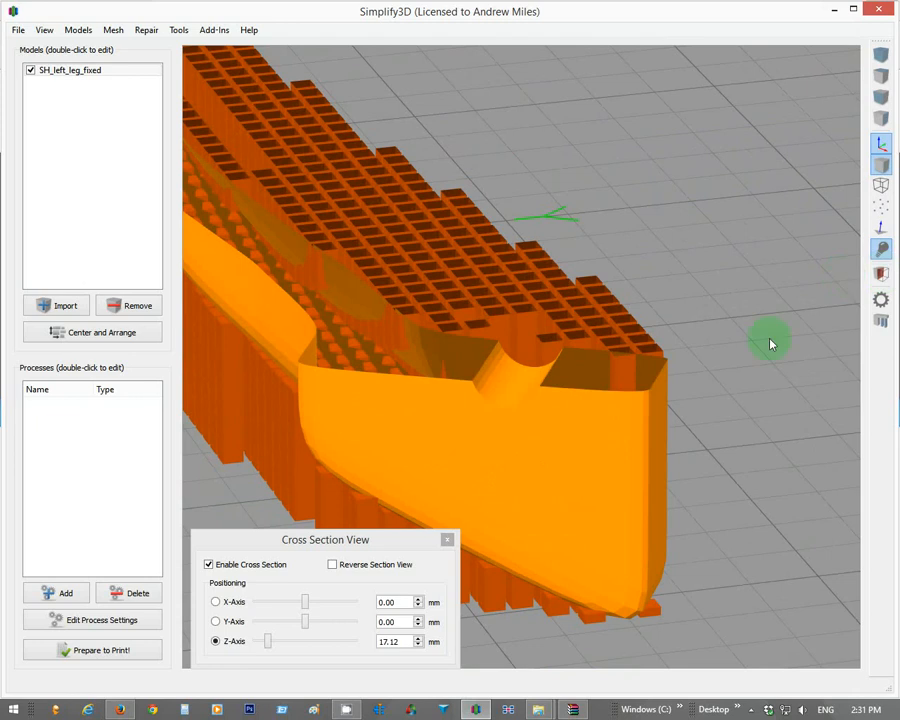
{"action": "left_click", "coordinate": [210, 566]}
{"action": "left_click", "coordinate": [447, 540]}
{"action": "scroll", "coordinate": [440, 473], "scroll_direction": "down", "scroll_amount": 3}
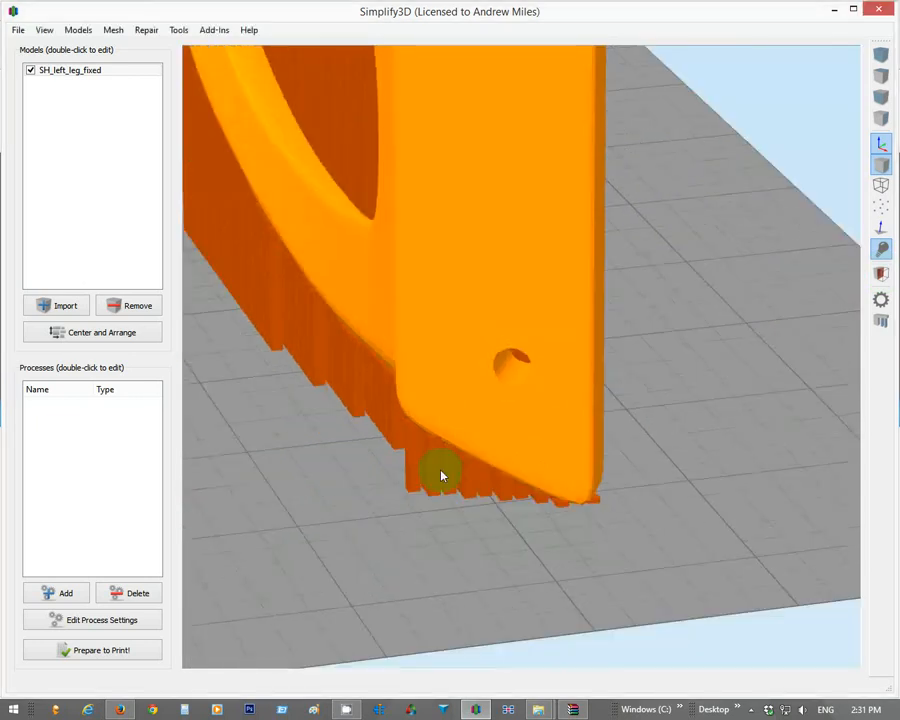
- Add an FFF process for the supported model and prepare it for printing to generate the toolpath preview
{"action": "left_click_drag", "start_coordinate": [440, 473], "coordinate": [360, 240]}
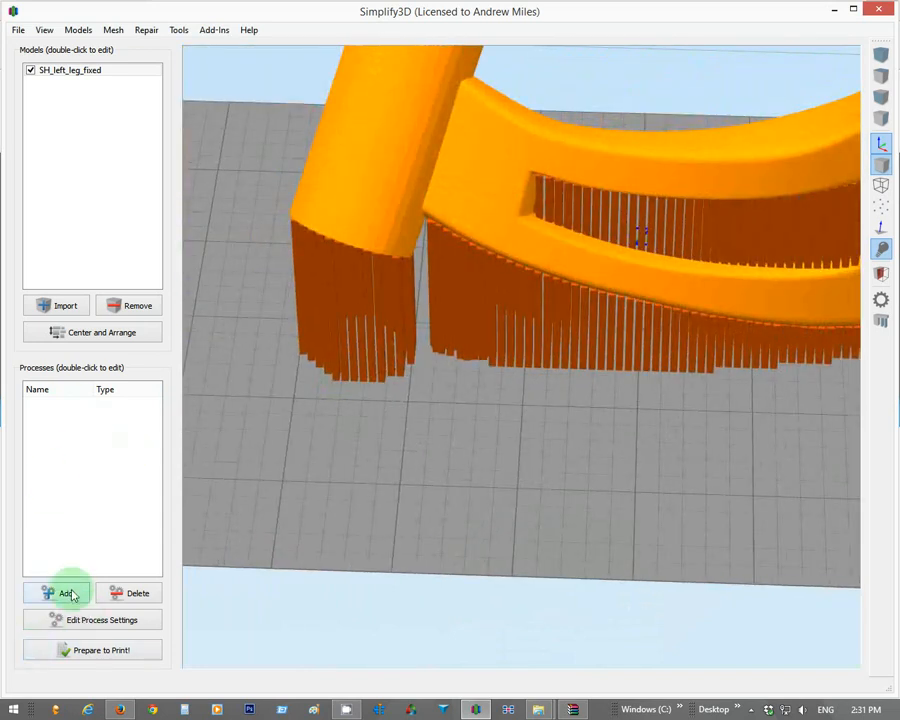
{"action": "left_click", "coordinate": [68, 593]}
{"action": "left_click", "coordinate": [440, 504]}
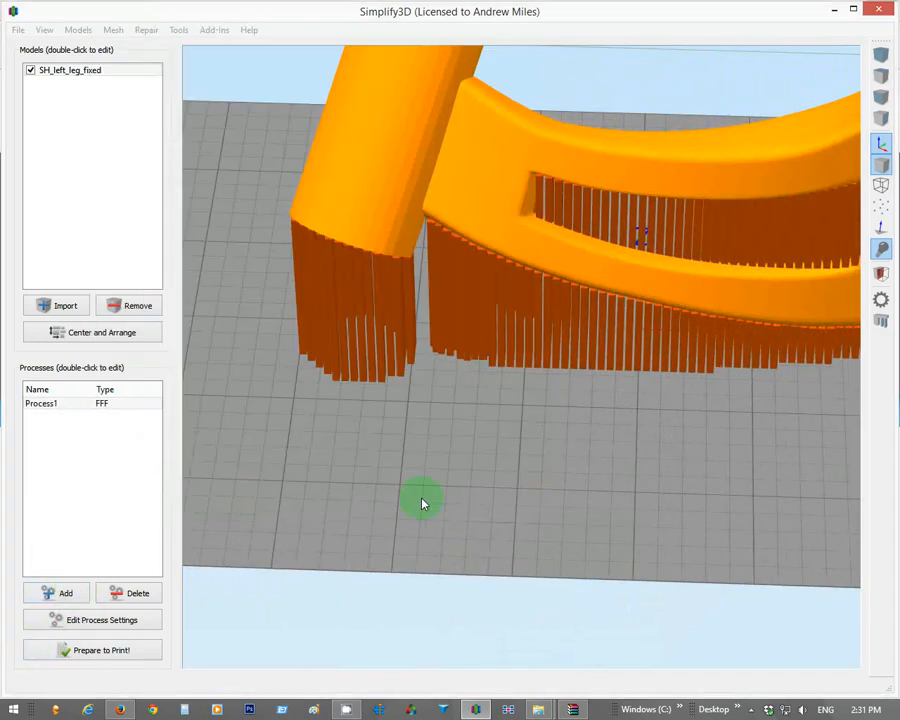
{"action": "left_click", "coordinate": [105, 651]}
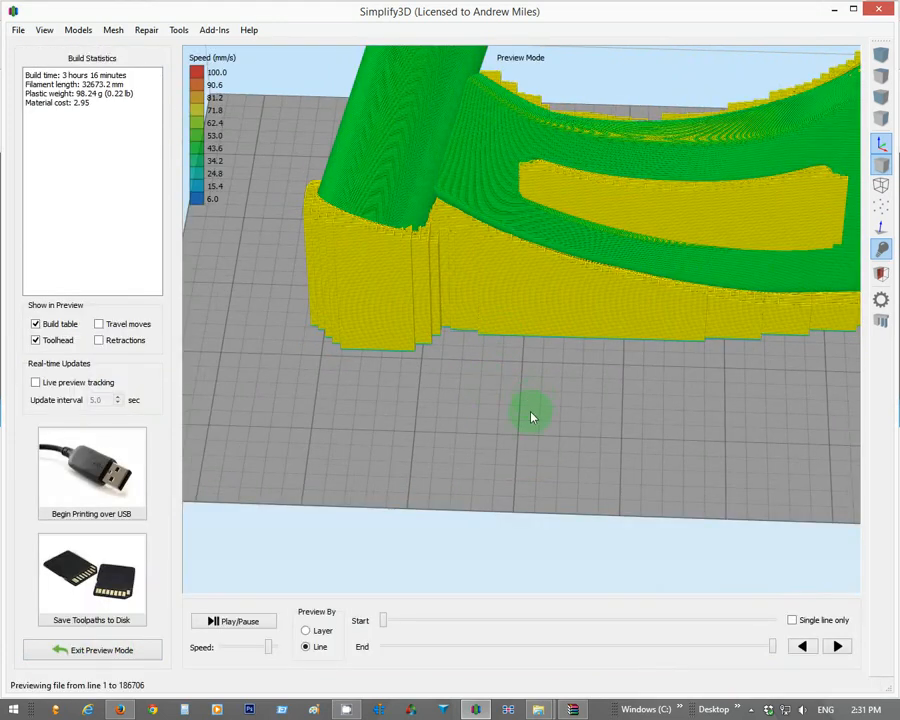
- Rewind the toolpath preview to line 1, advance it to about line 90320, and examine the junction between tube and arm up close
{"action": "left_click_drag", "start_coordinate": [531, 417], "coordinate": [455, 320]}
{"action": "scroll", "coordinate": [445, 322], "scroll_direction": "up", "scroll_amount": 6}
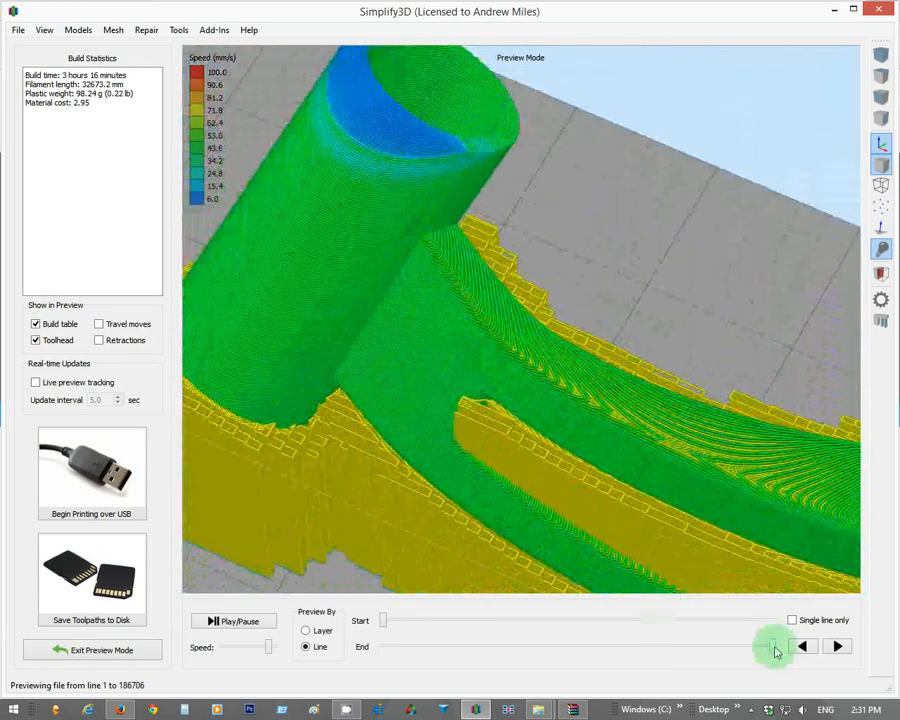
{"action": "left_click_drag", "start_coordinate": [777, 652], "coordinate": [273, 661]}
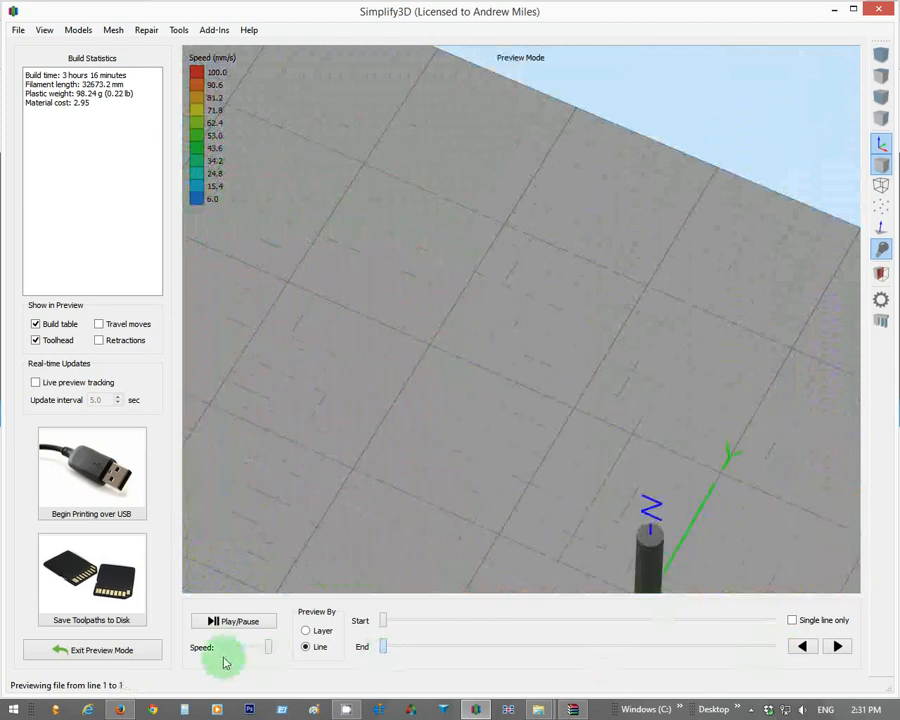
{"action": "left_click_drag", "start_coordinate": [386, 644], "coordinate": [576, 600]}
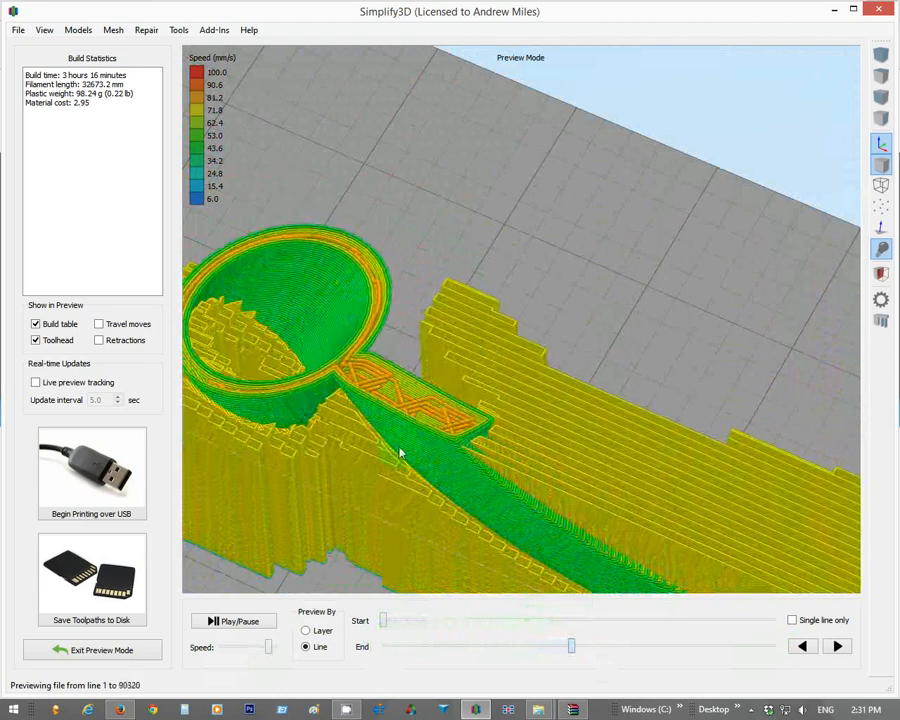
{"action": "scroll", "coordinate": [436, 426], "scroll_direction": "up", "scroll_amount": 5}
{"action": "scroll", "coordinate": [416, 394], "scroll_direction": "up", "scroll_amount": 5}
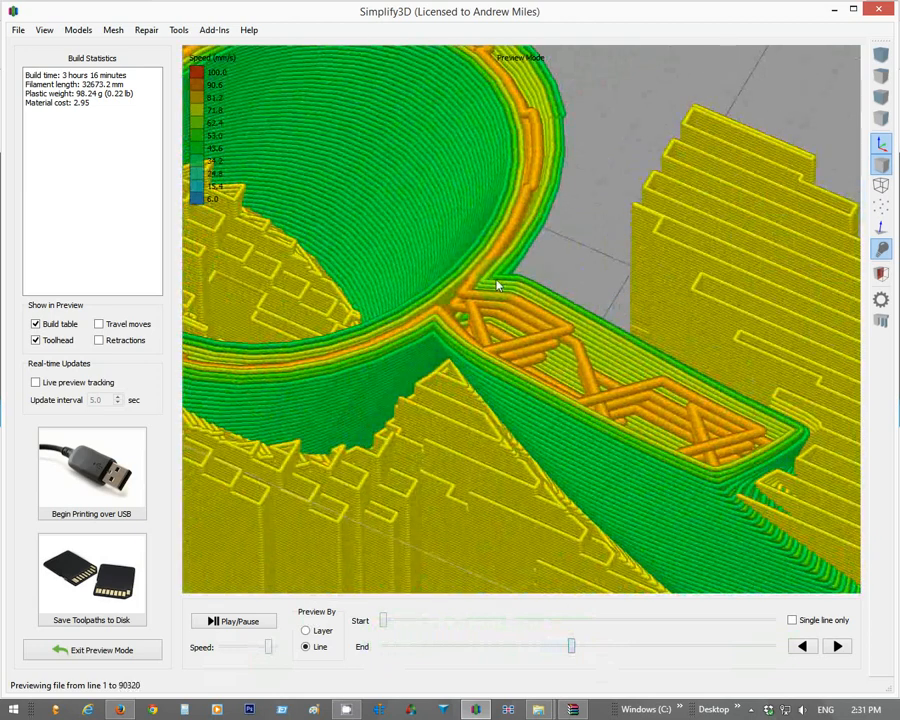
- Advance the preview through line 96387 to about line 104138 while examining the infill inside the arm beside the tube
{"action": "mouse_move", "coordinate": [573, 652]}
{"action": "left_mouse_down"}
{"action": "mouse_move", "coordinate": [570, 642]}
{"action": "mouse_move", "coordinate": [587, 647]}
{"action": "left_mouse_up"}
{"action": "middle_click_drag", "start_coordinate": [557, 506], "coordinate": [528, 568]}
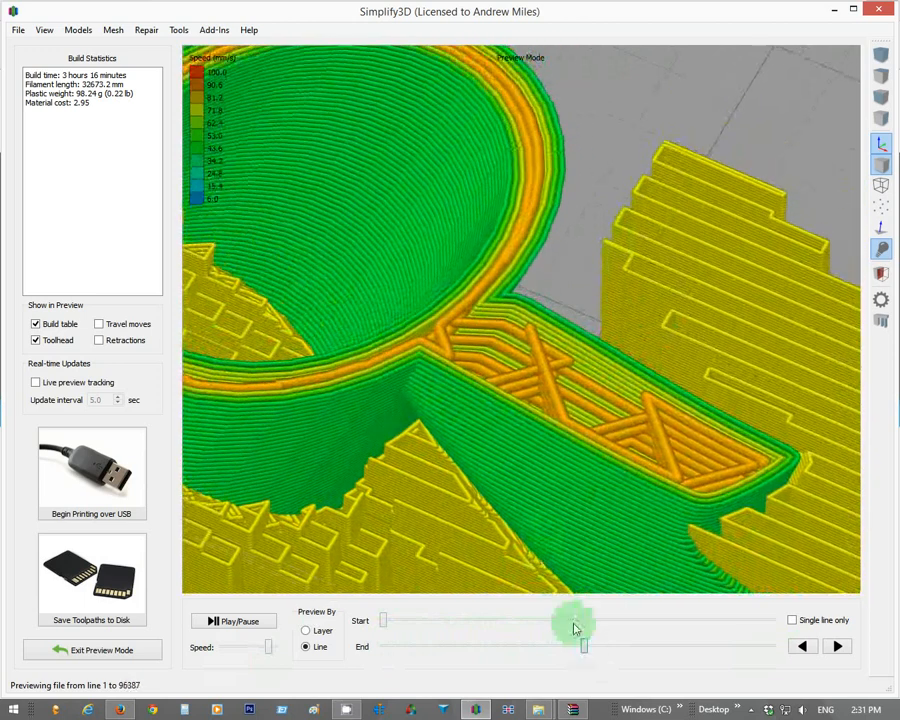
{"action": "left_click_drag", "start_coordinate": [585, 650], "coordinate": [601, 646]}
{"action": "left_click_drag", "start_coordinate": [577, 532], "coordinate": [413, 370]}
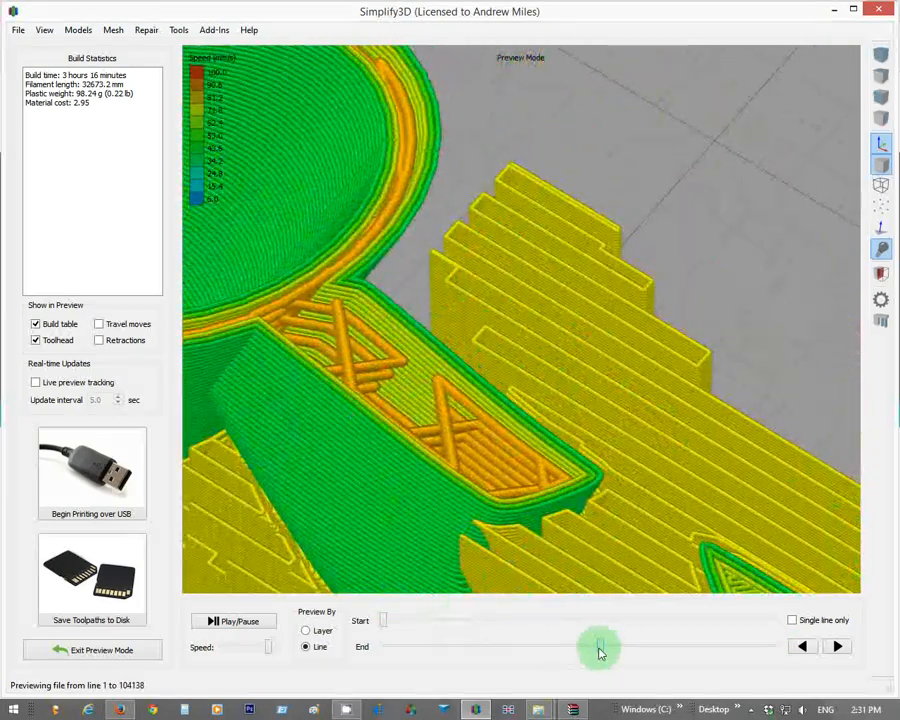
- Extend the preview to about line 161093 and examine how the supports surround the arm and its slot
{"action": "left_click_drag", "start_coordinate": [600, 652], "coordinate": [719, 606]}
{"action": "scroll", "coordinate": [507, 449], "scroll_direction": "down", "scroll_amount": 5}
{"action": "scroll", "coordinate": [507, 449], "scroll_direction": "up", "scroll_amount": 5}
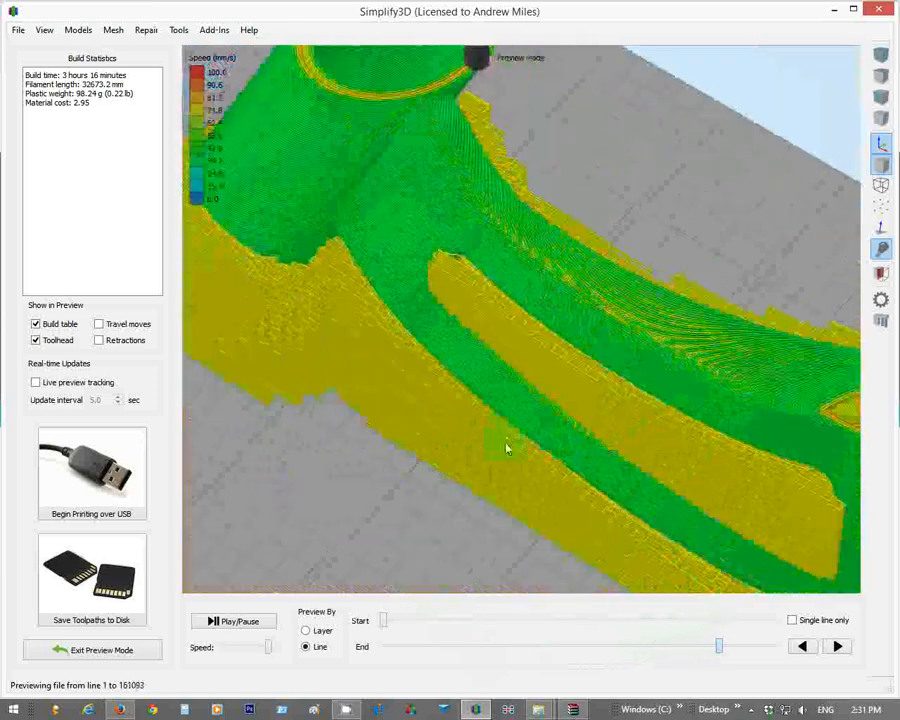
{"action": "scroll", "coordinate": [507, 449], "scroll_direction": "down", "scroll_amount": 4}
{"action": "mouse_move", "coordinate": [508, 459]}
{"action": "right_mouse_down"}
{"action": "mouse_move", "coordinate": [550, 458]}
{"action": "mouse_move", "coordinate": [504, 436]}
{"action": "right_mouse_up"}
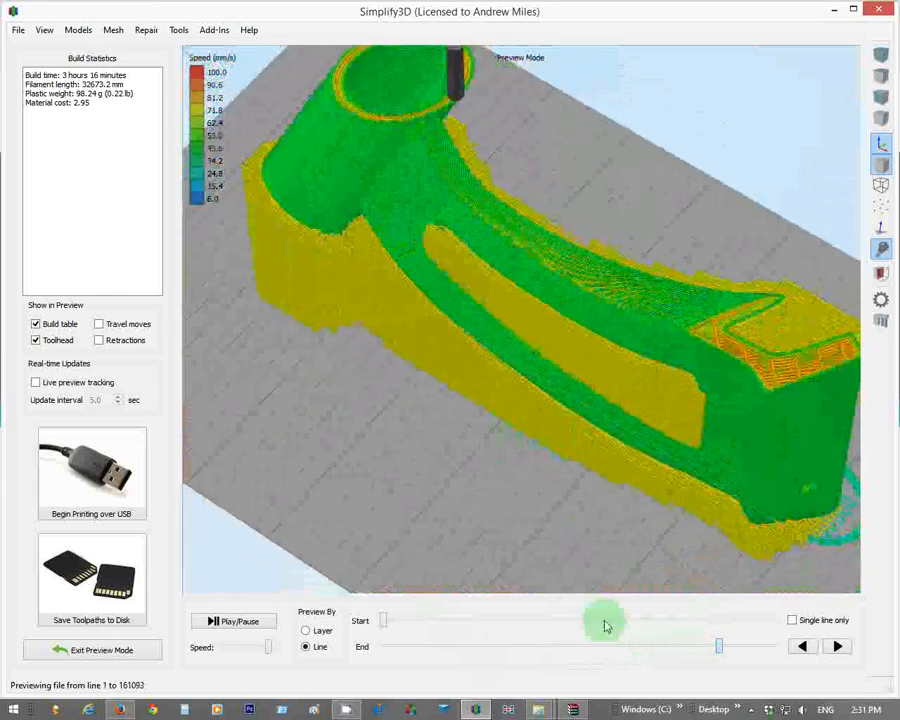
- Rewind the preview to about line 99420, examine the end plate's inner layers, and extend the preview to the last line
{"action": "left_click_drag", "start_coordinate": [716, 651], "coordinate": [590, 650]}
{"action": "scroll", "coordinate": [560, 513], "scroll_direction": "down", "scroll_amount": 2}
{"action": "scroll", "coordinate": [560, 513], "scroll_direction": "up", "scroll_amount": 2}
{"action": "middle_click_drag", "start_coordinate": [550, 530], "coordinate": [432, 348]}
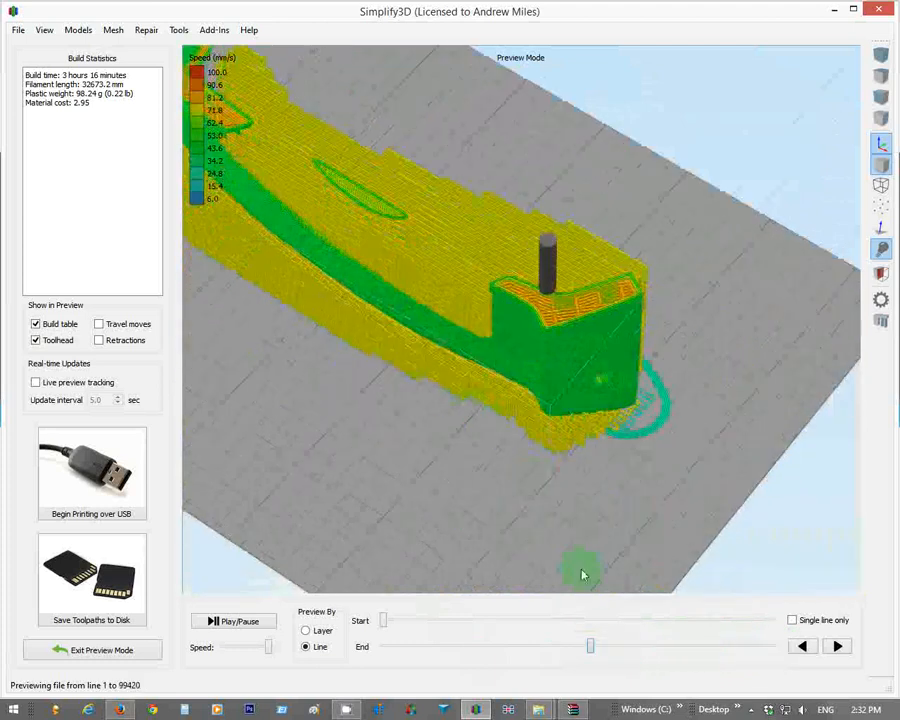
{"action": "left_click_drag", "start_coordinate": [593, 652], "coordinate": [836, 646]}
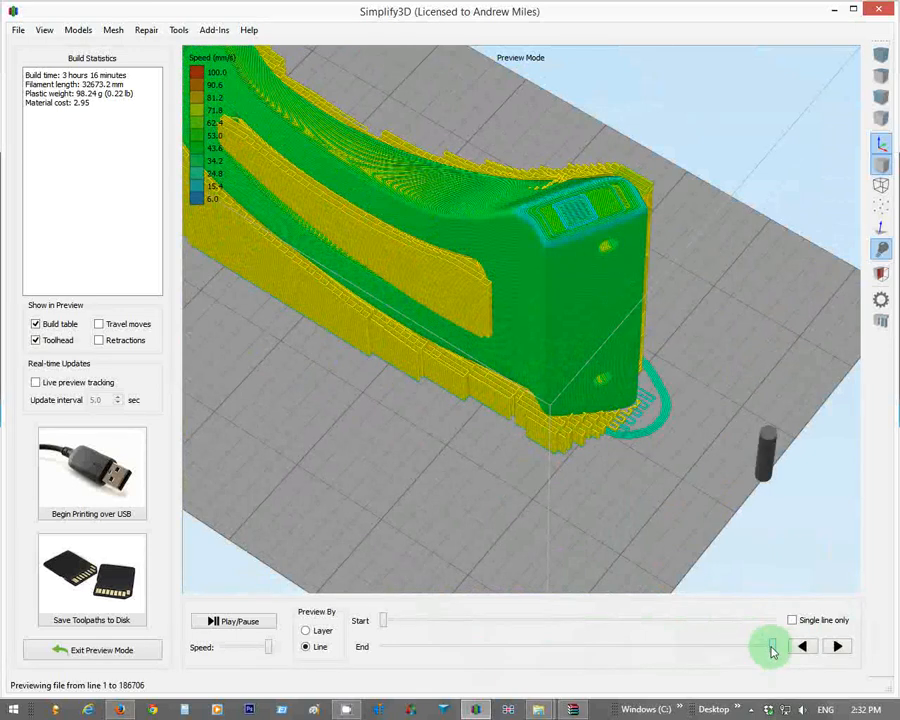
- Replay the build from line 1 through line 51227 to about line 80884, viewing the part and its supports from the side
{"action": "left_click_drag", "start_coordinate": [772, 652], "coordinate": [382, 652]}
{"action": "left_click_drag", "start_coordinate": [376, 497], "coordinate": [377, 588]}
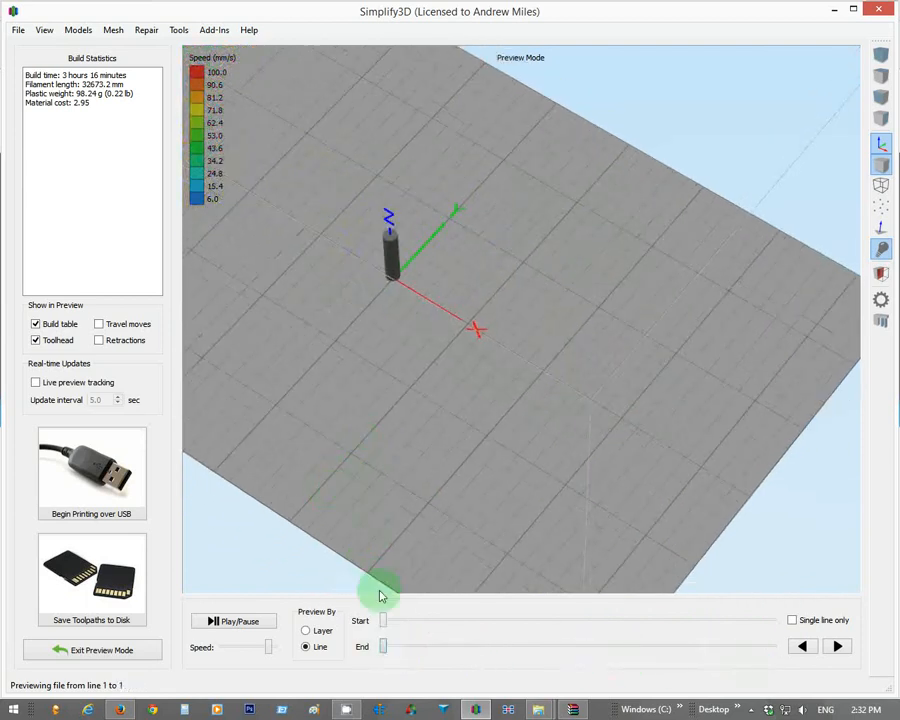
{"action": "left_click_drag", "start_coordinate": [386, 650], "coordinate": [490, 646]}
{"action": "left_click_drag", "start_coordinate": [428, 313], "coordinate": [524, 315]}
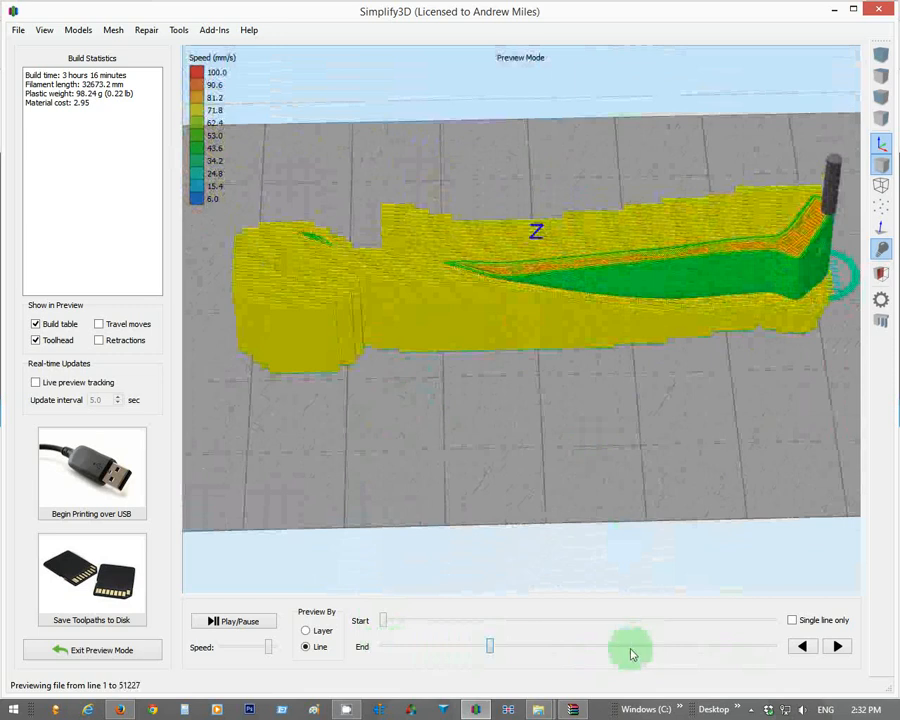
{"action": "left_click_drag", "start_coordinate": [497, 650], "coordinate": [556, 649]}
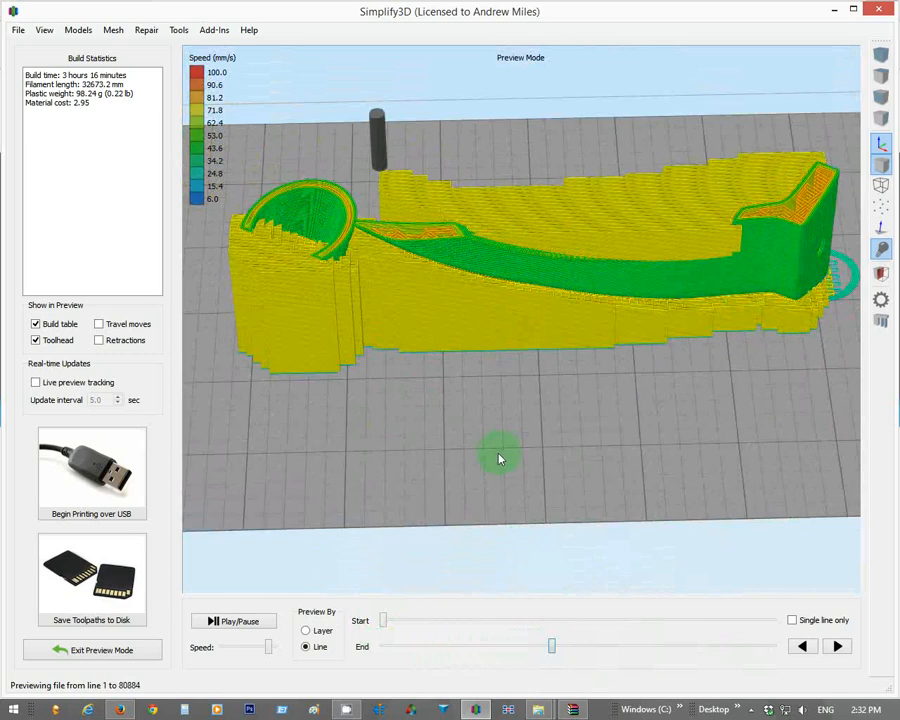
- Extend the preview to the end of the build and view the whole finished part from above
{"action": "left_click_drag", "start_coordinate": [500, 456], "coordinate": [505, 502]}
{"action": "mouse_move", "coordinate": [556, 651]}
{"action": "left_mouse_down"}
{"action": "mouse_move", "coordinate": [665, 643]}
{"action": "mouse_move", "coordinate": [784, 650]}
{"action": "left_mouse_up"}
{"action": "scroll", "coordinate": [529, 517], "scroll_direction": "down", "scroll_amount": 3}
{"action": "left_click_drag", "start_coordinate": [622, 476], "coordinate": [489, 402]}
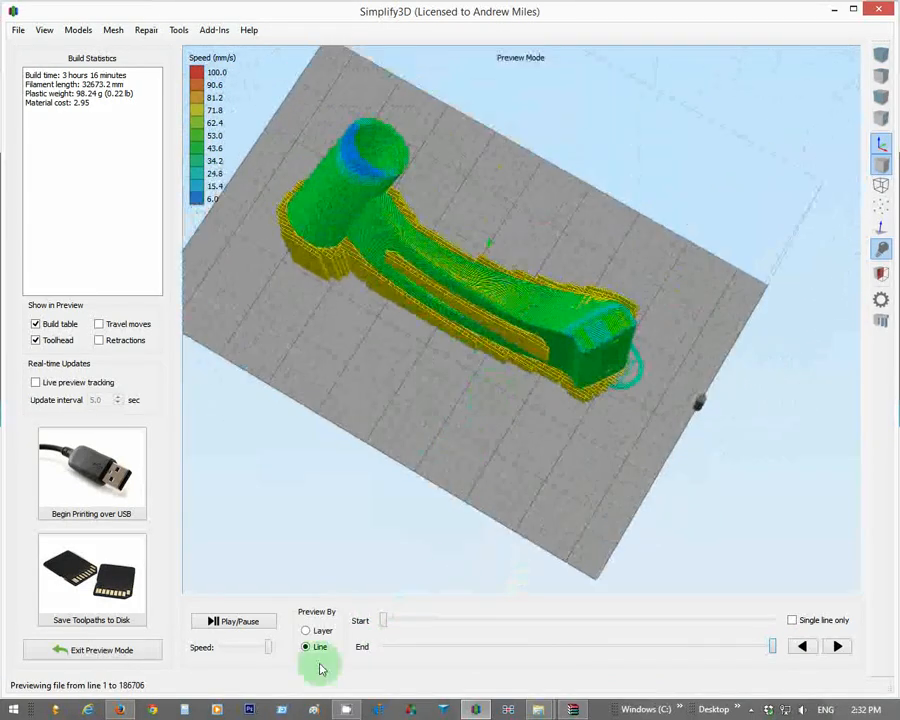
- Switch to File Explorer, select SH_right_leg_fixed in the "left and right" folder, and return to Simplify3D
{"action": "left_click", "coordinate": [538, 709]}
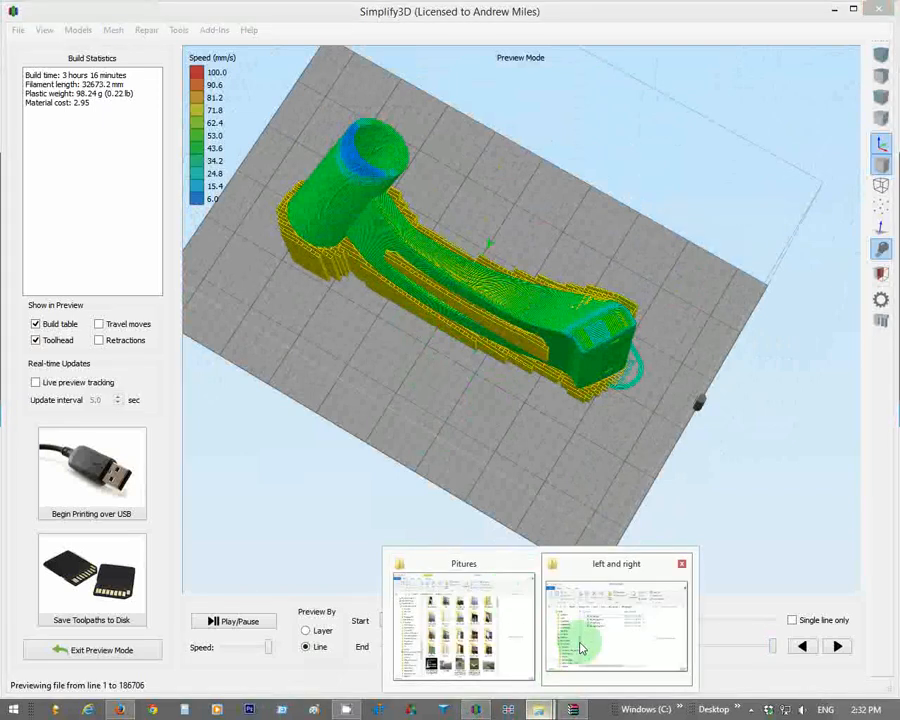
{"action": "left_click", "coordinate": [582, 648]}
{"action": "left_click", "coordinate": [313, 275]}
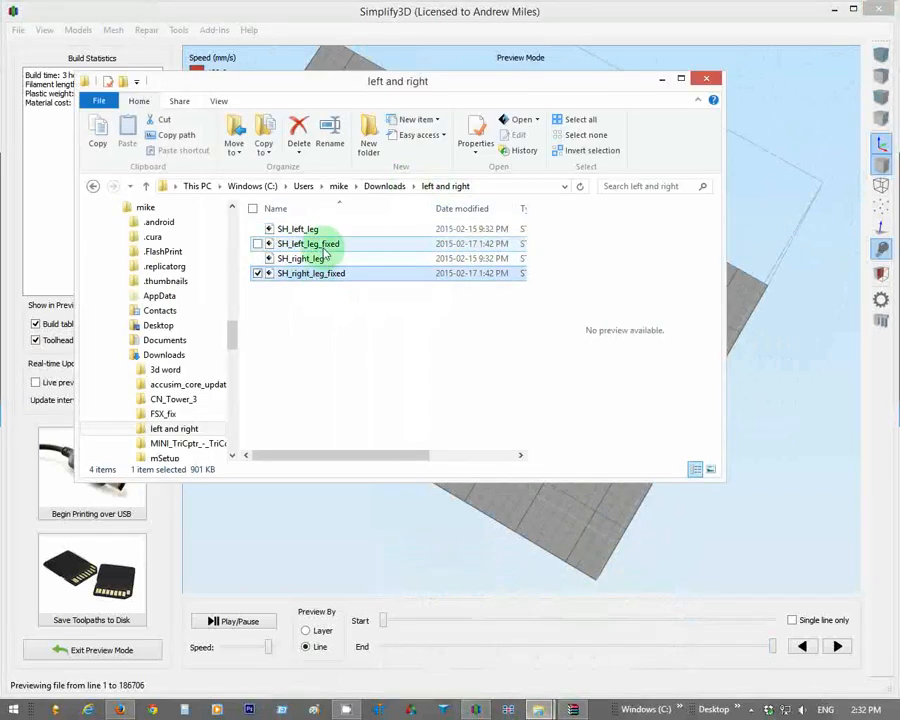
{"action": "left_click", "coordinate": [335, 274]}
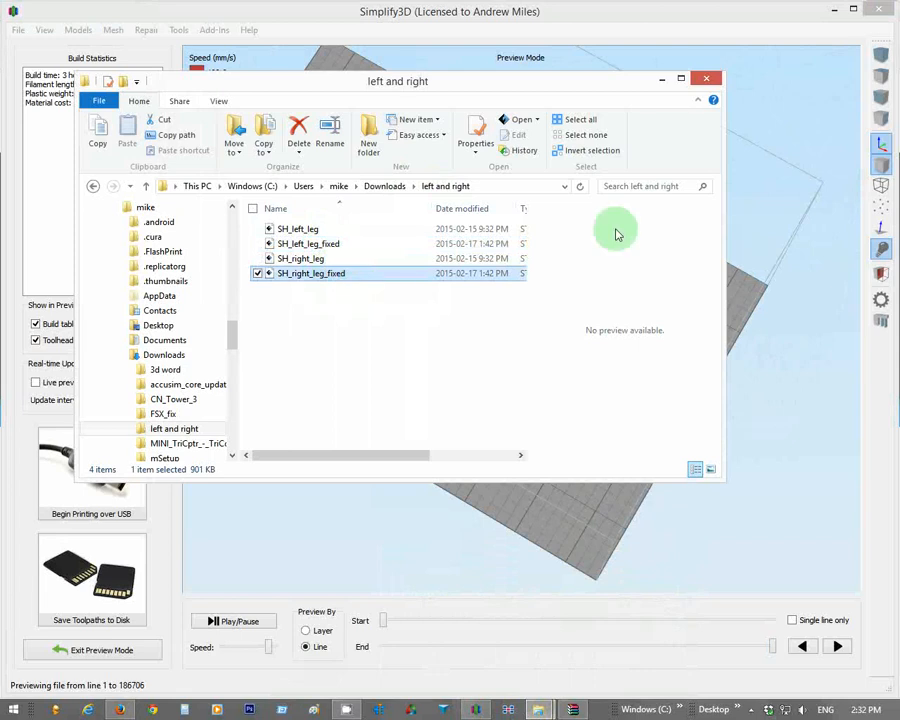
{"action": "left_click", "coordinate": [663, 80]}
- Examine the complete toolpath preview from all sides, including the end plate, the supports and the back of the tube
{"action": "left_click_drag", "start_coordinate": [384, 387], "coordinate": [446, 398]}
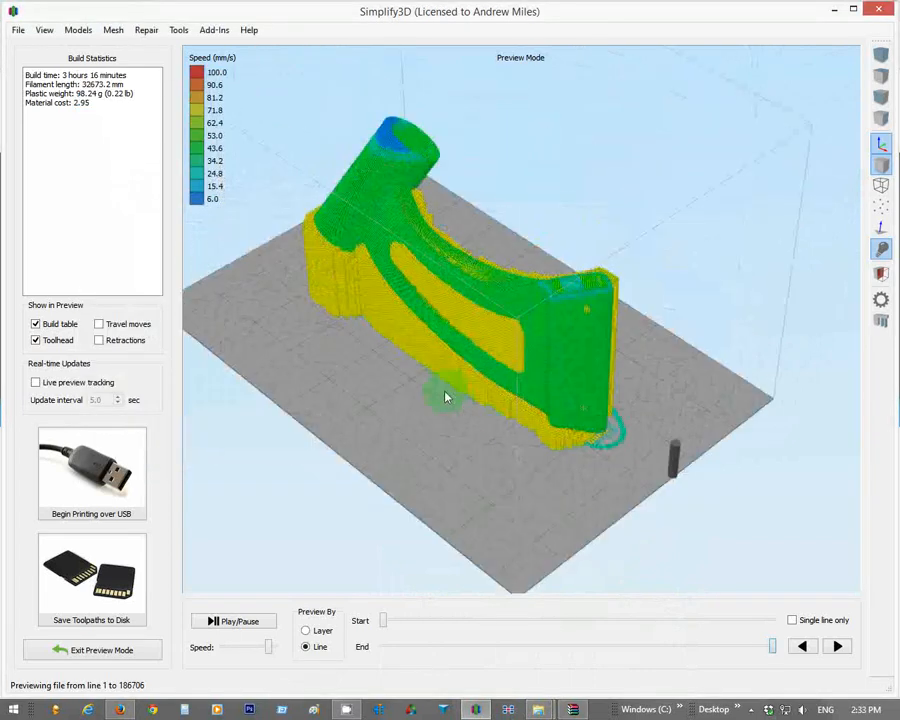
{"action": "left_click_drag", "start_coordinate": [407, 470], "coordinate": [592, 317]}
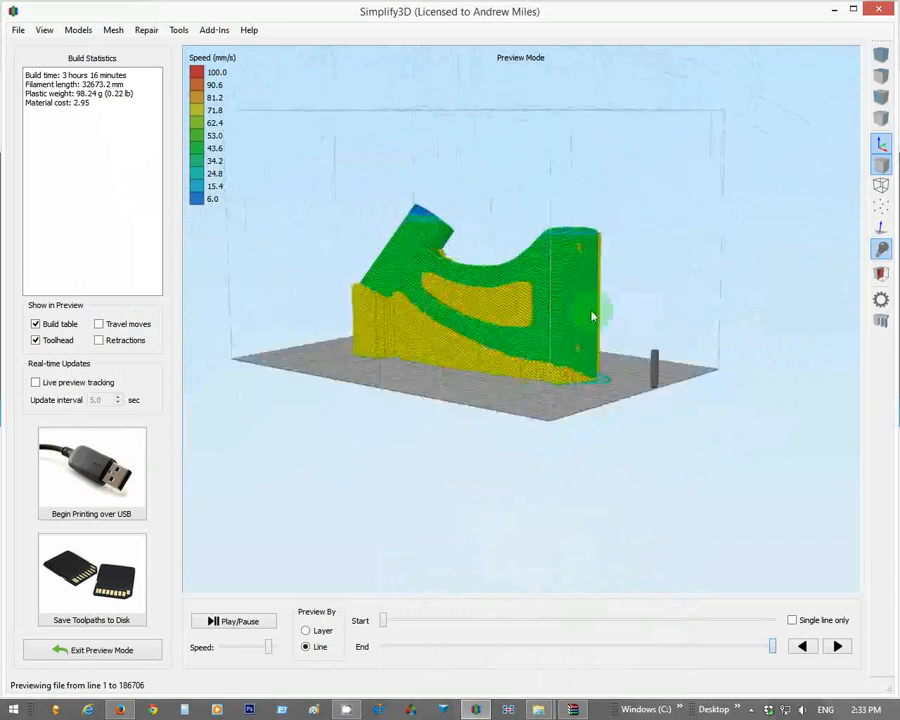
{"action": "scroll", "coordinate": [461, 366], "scroll_direction": "up", "scroll_amount": 6}
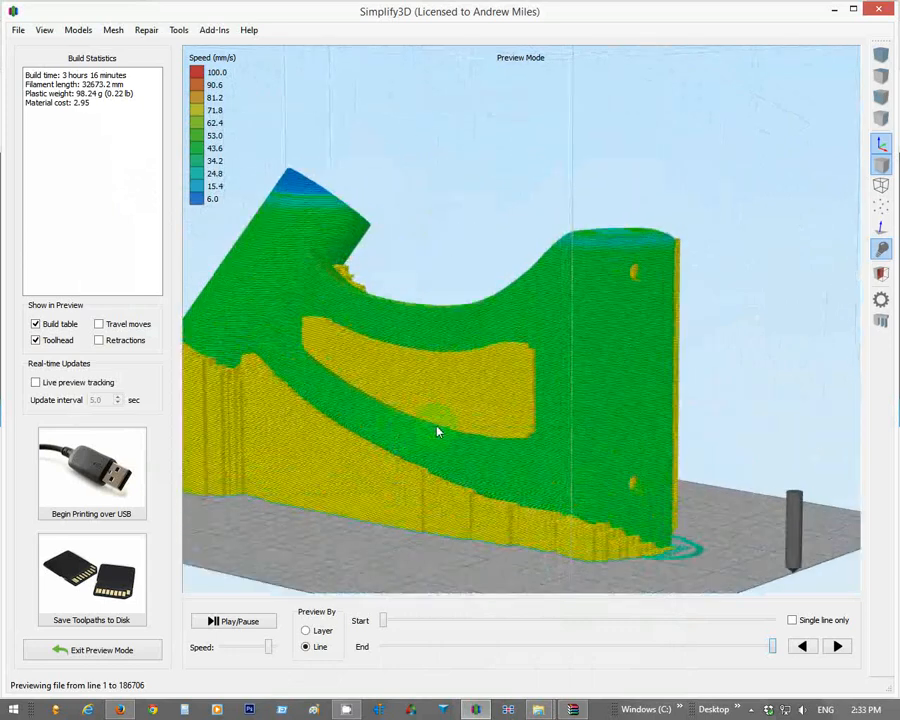
{"action": "left_click_drag", "start_coordinate": [388, 390], "coordinate": [591, 341]}
{"action": "left_click_drag", "start_coordinate": [558, 413], "coordinate": [634, 374]}
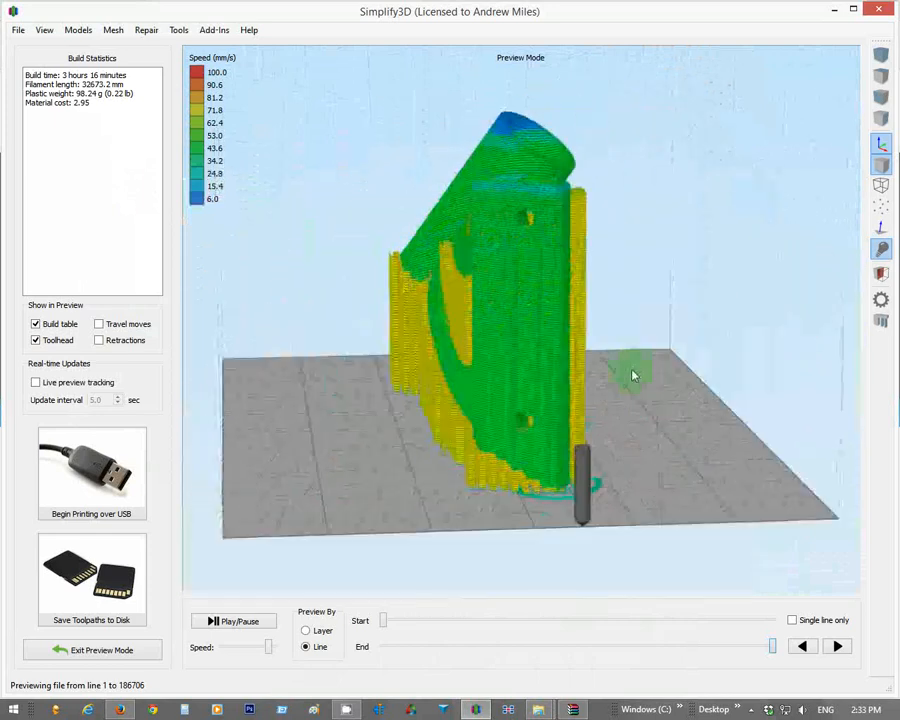
{"action": "left_click_drag", "start_coordinate": [502, 396], "coordinate": [478, 334]}
{"action": "left_click_drag", "start_coordinate": [547, 346], "coordinate": [632, 360]}
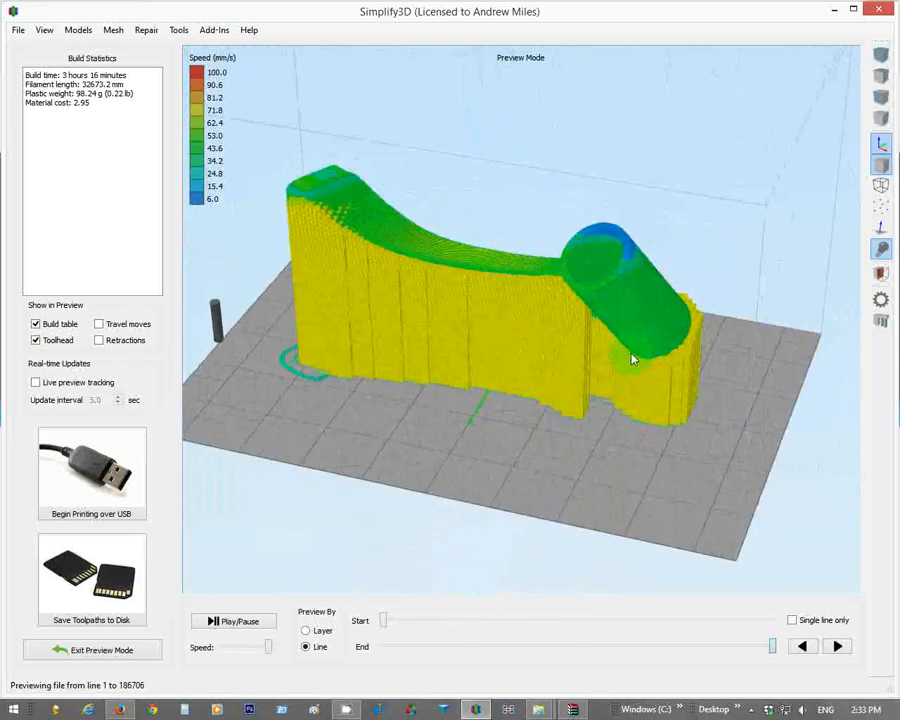